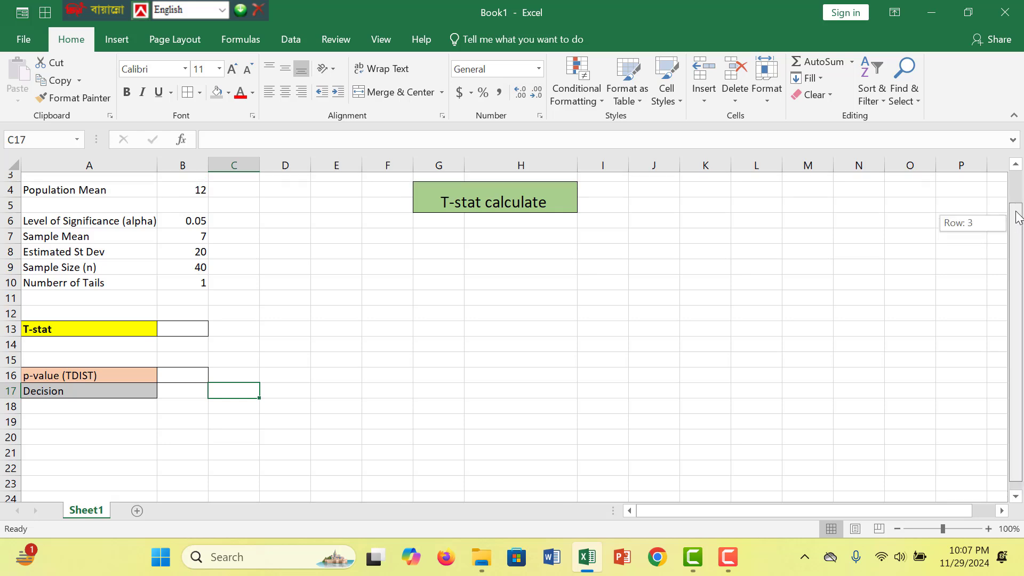
click(136, 220)
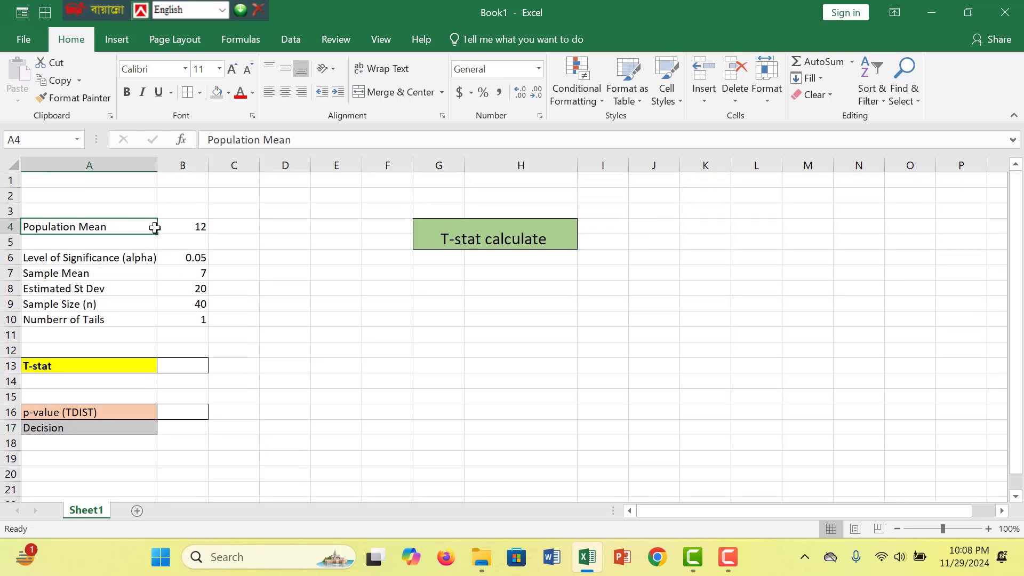
drag(101, 221, 112, 242)
click(114, 222)
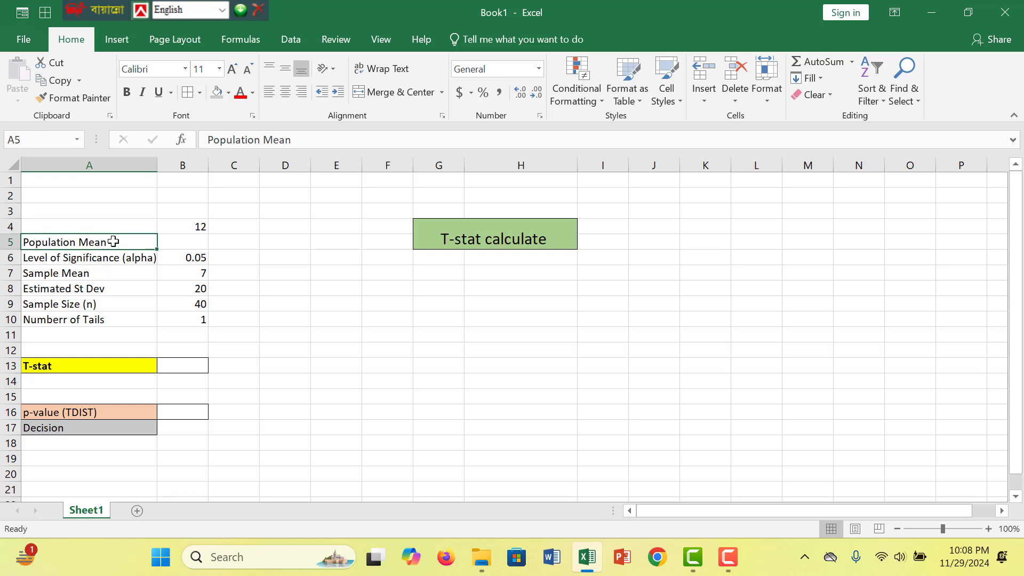
key(ctrl+c)
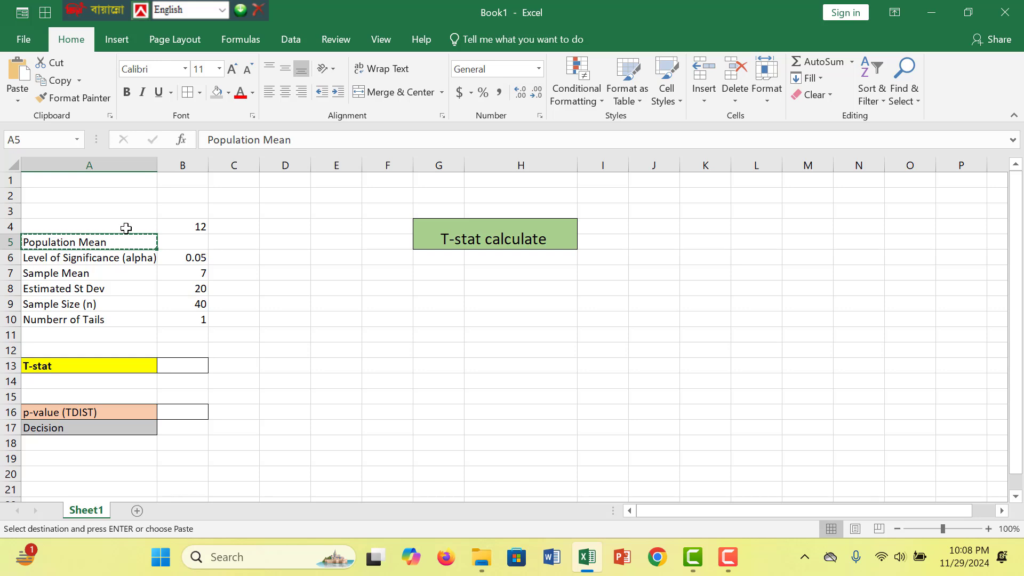
click(127, 228)
key(ctrl+v)
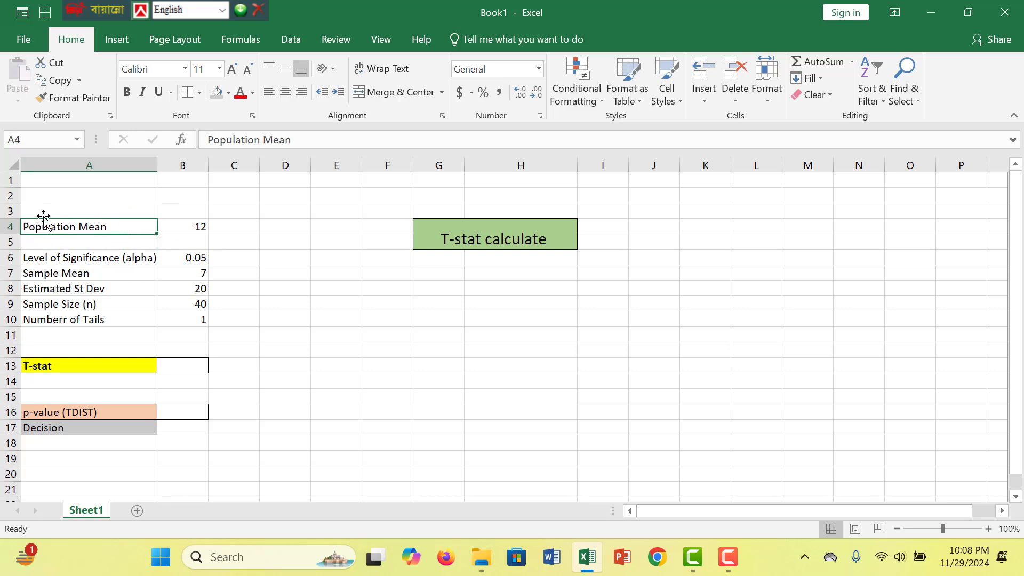
- Apply all borders to the input table in A4:B10
click(280, 299)
drag(94, 226, 205, 322)
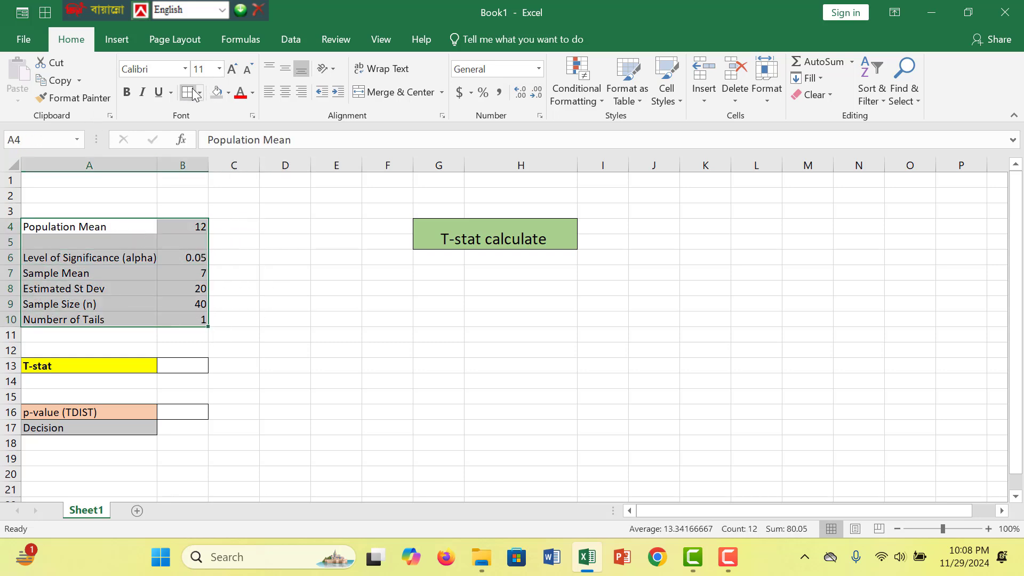
click(87, 366)
- Review the population mean, significance level, sample mean and sample size entries in the input table
click(168, 367)
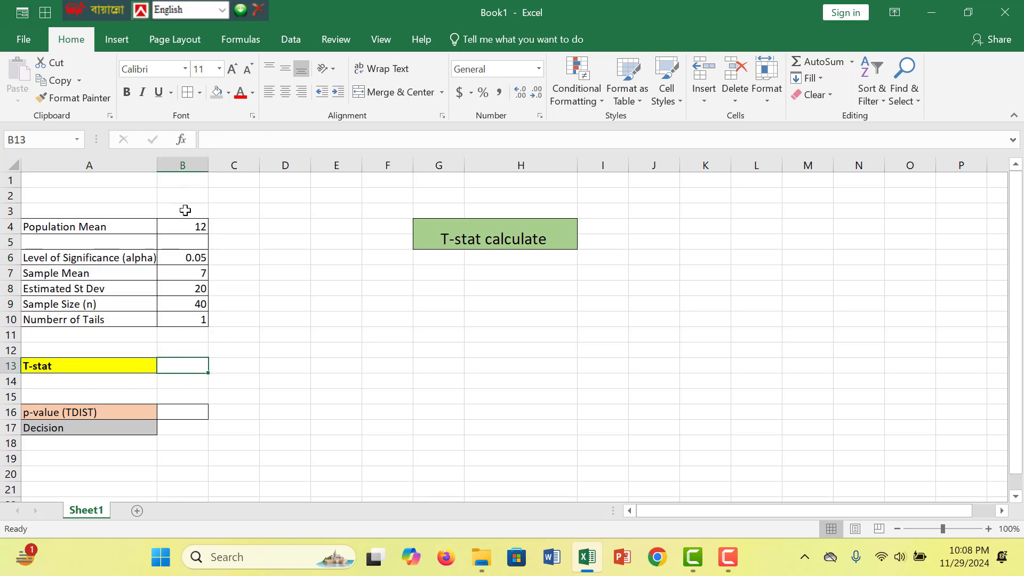
click(202, 227)
click(194, 260)
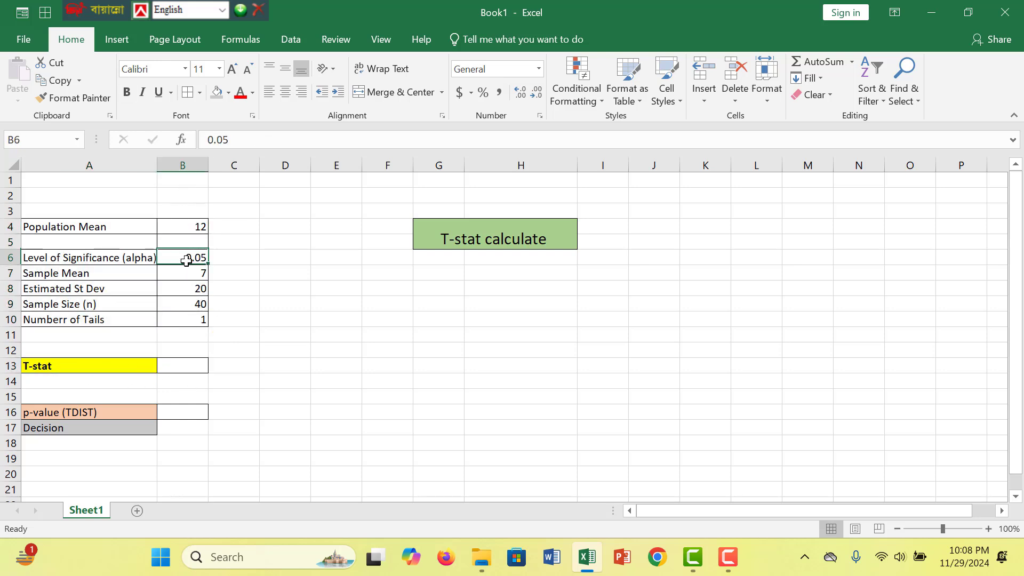
click(200, 275)
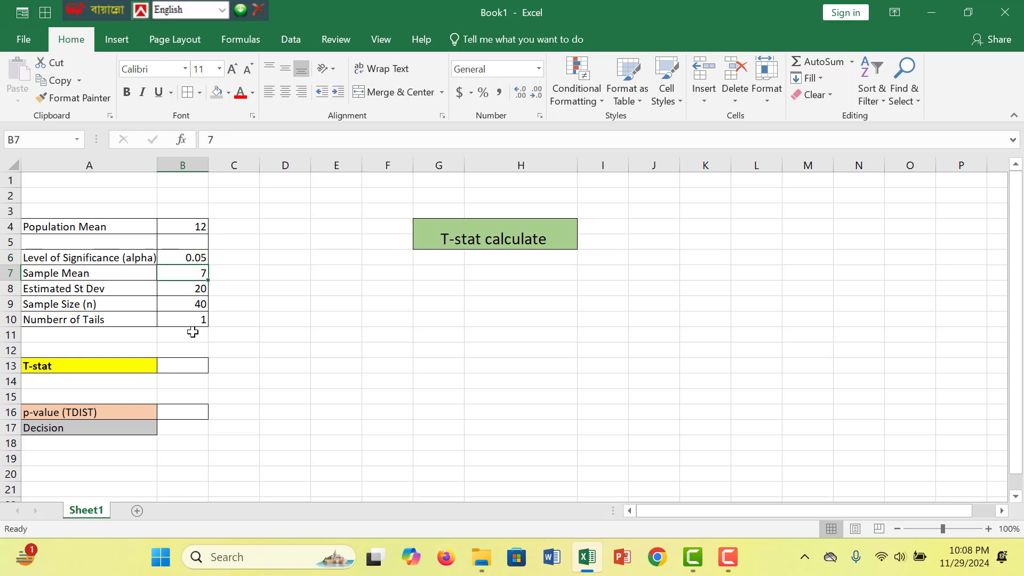
click(91, 304)
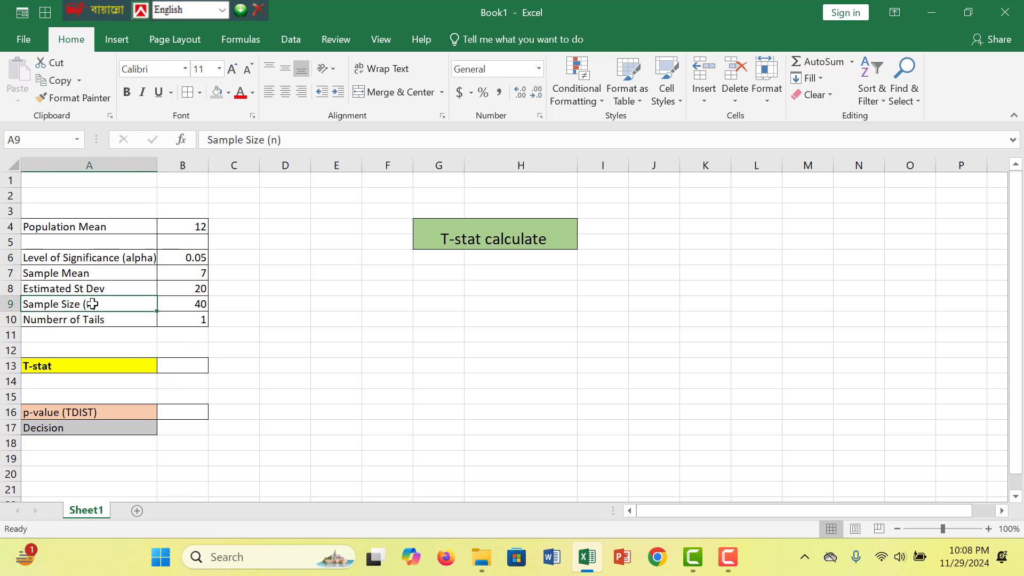
click(188, 225)
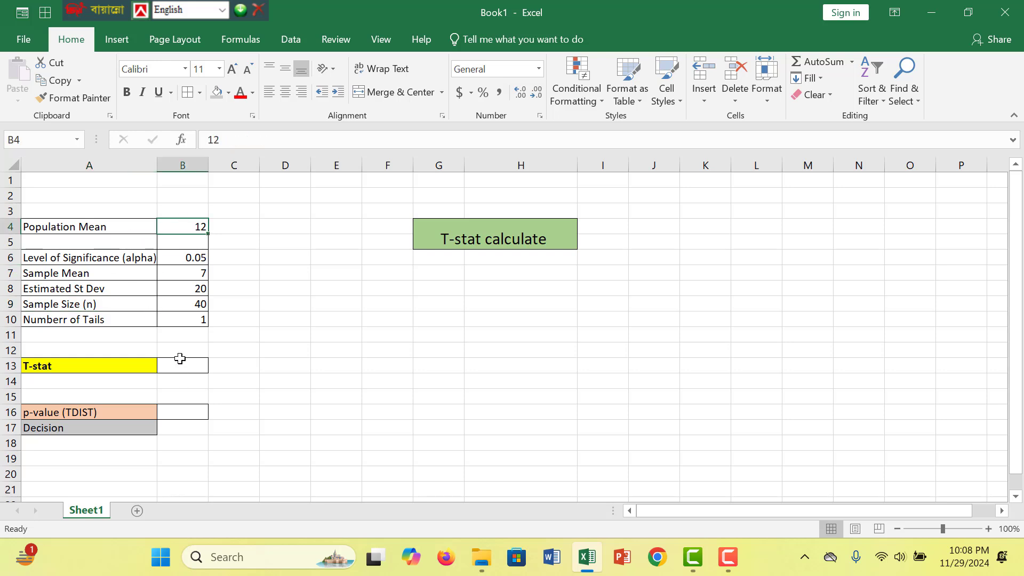
- Begin the T-stat formula in B13 with the sample mean minus the population mean, =(B7-B4)/
click(159, 365)
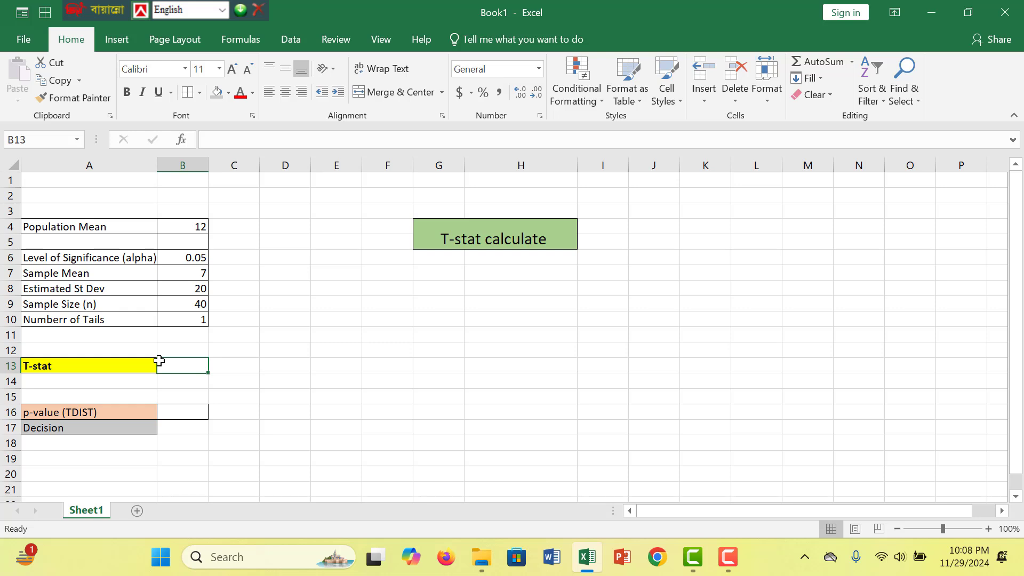
text(=b)
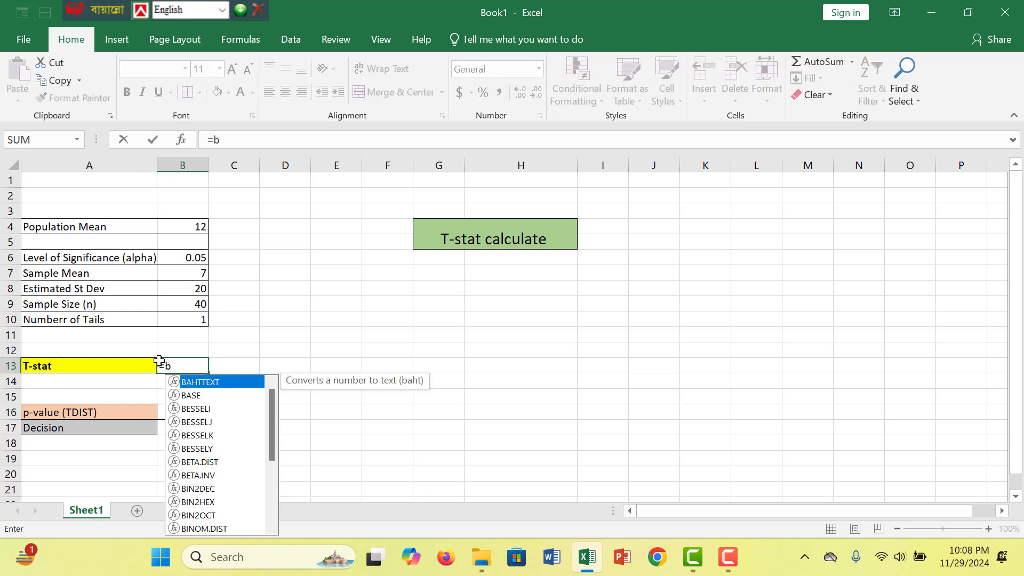
key(BackSpace)
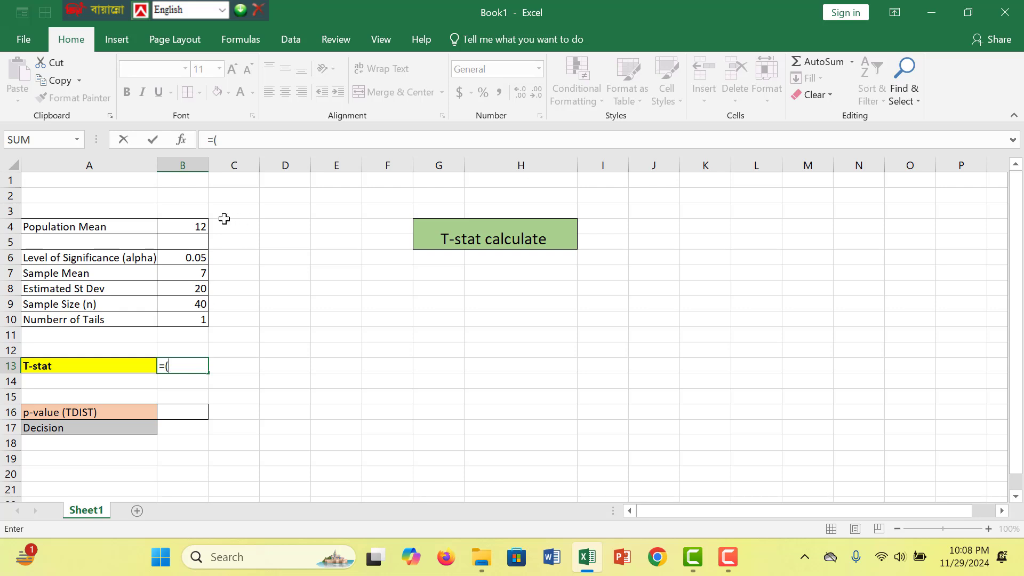
click(181, 227)
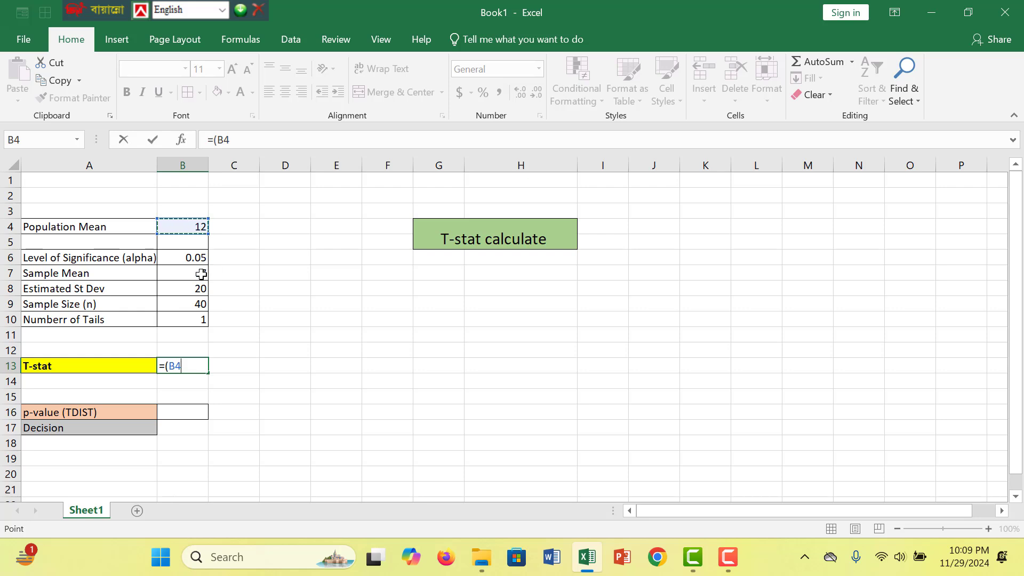
click(184, 365)
key(BackSpace)
text(7)
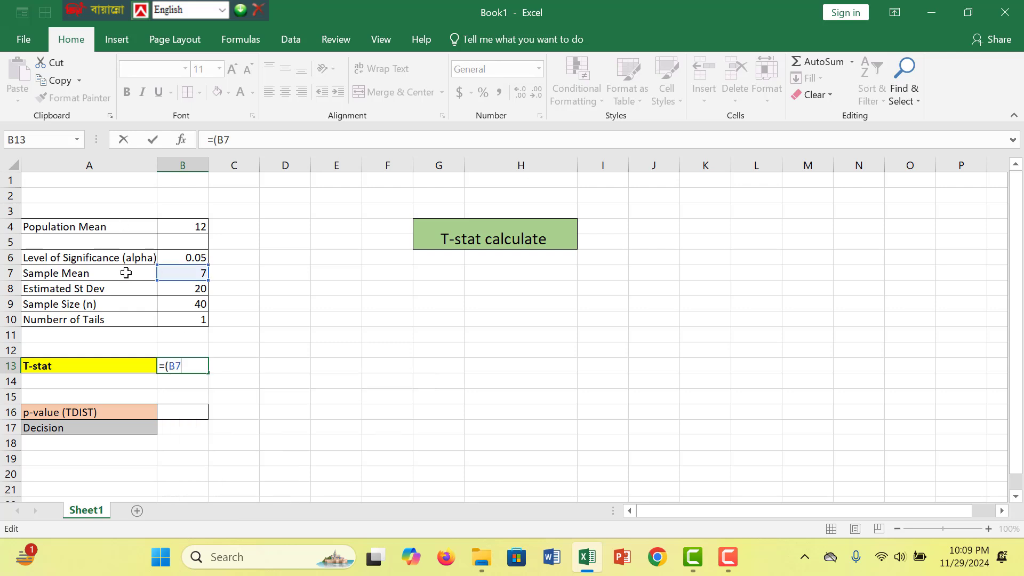
text(-)
click(185, 228)
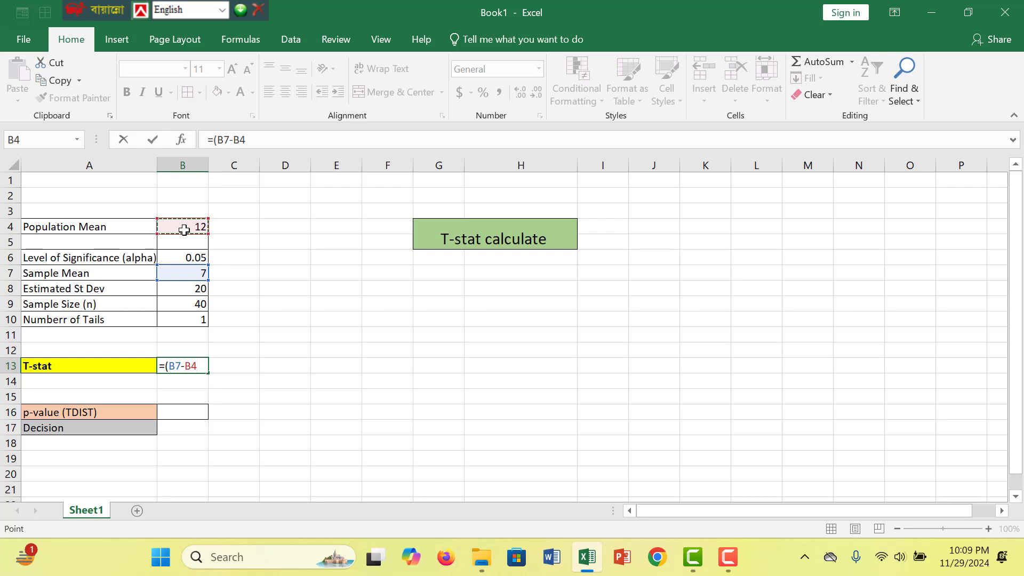
text()/)
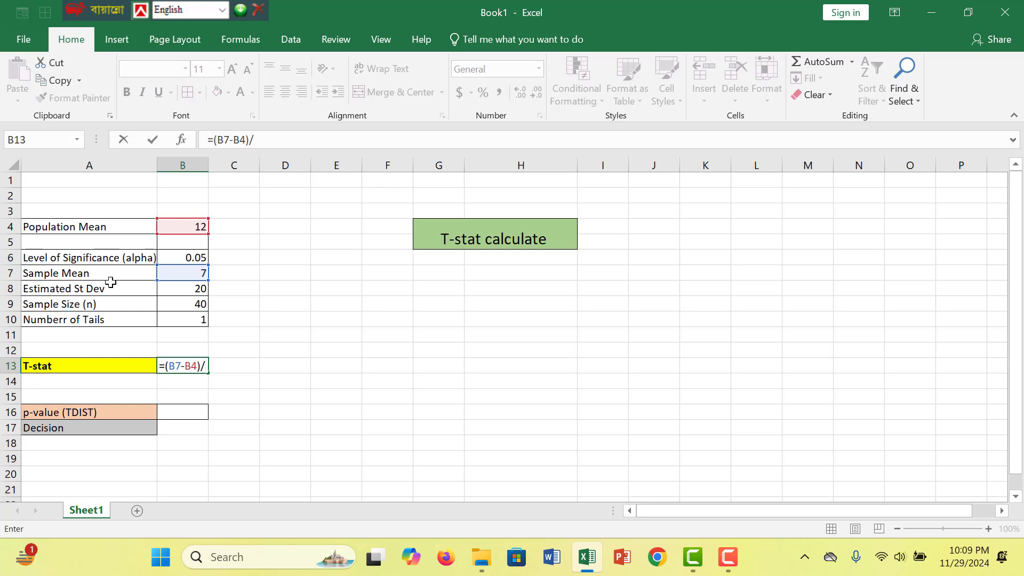
- Complete the T-stat formula with the standard deviation and the square root of the sample size, giving =(B7-B4)/B8/SQRT(B9)
click(181, 289)
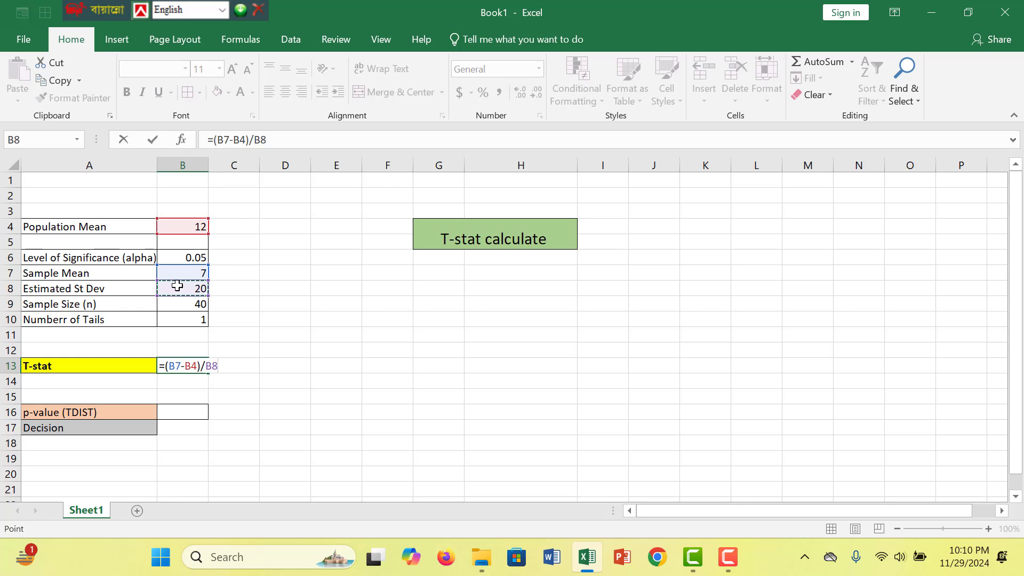
text(/sq)
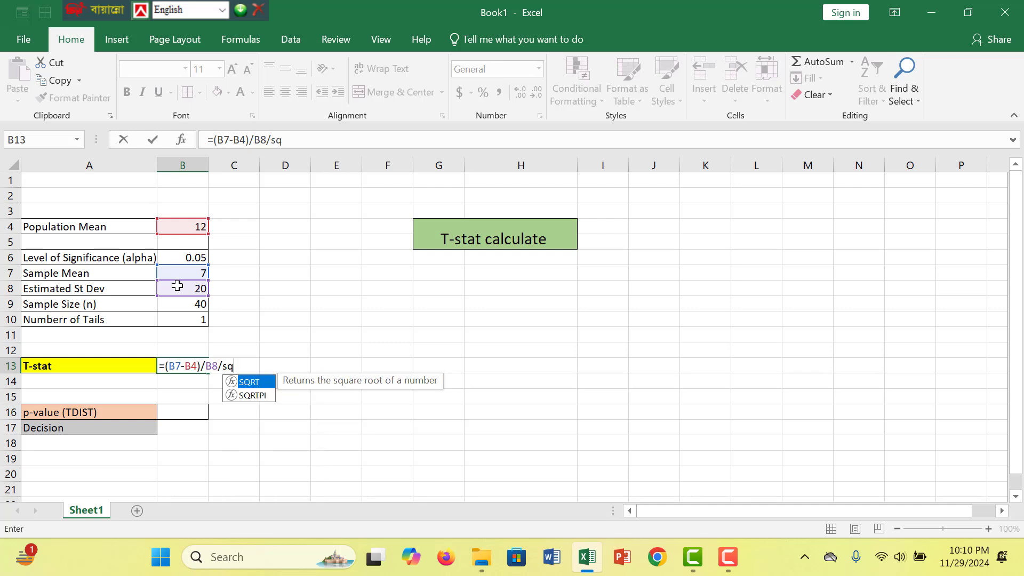
text(ty)
key(BackSpace)
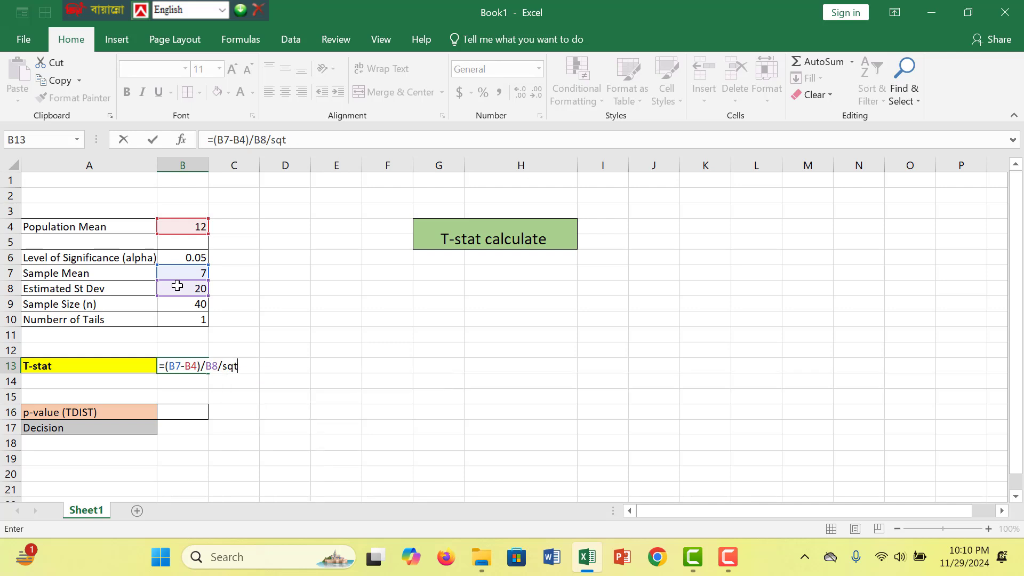
key(BackSpace)
text(rt)
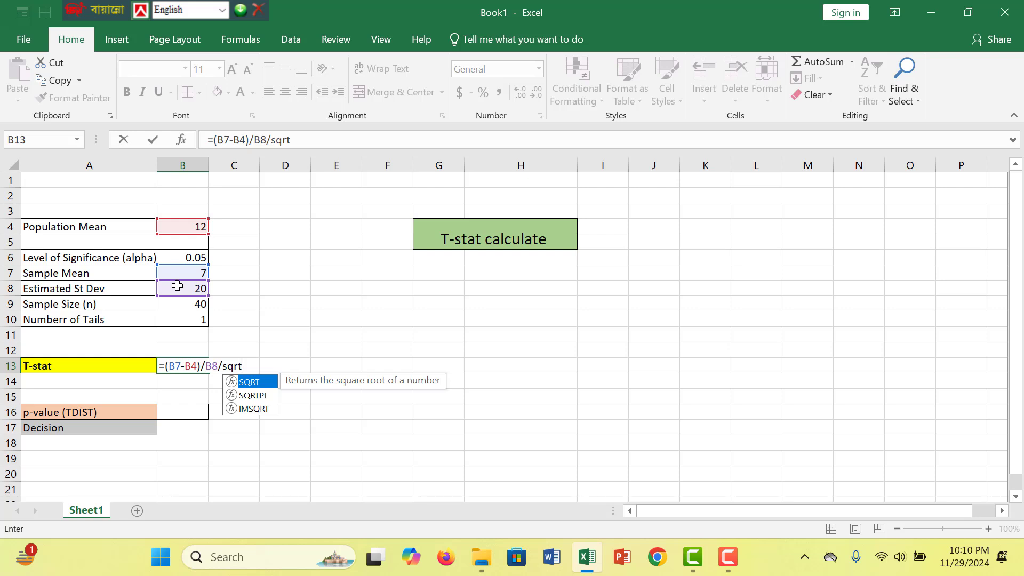
text(()
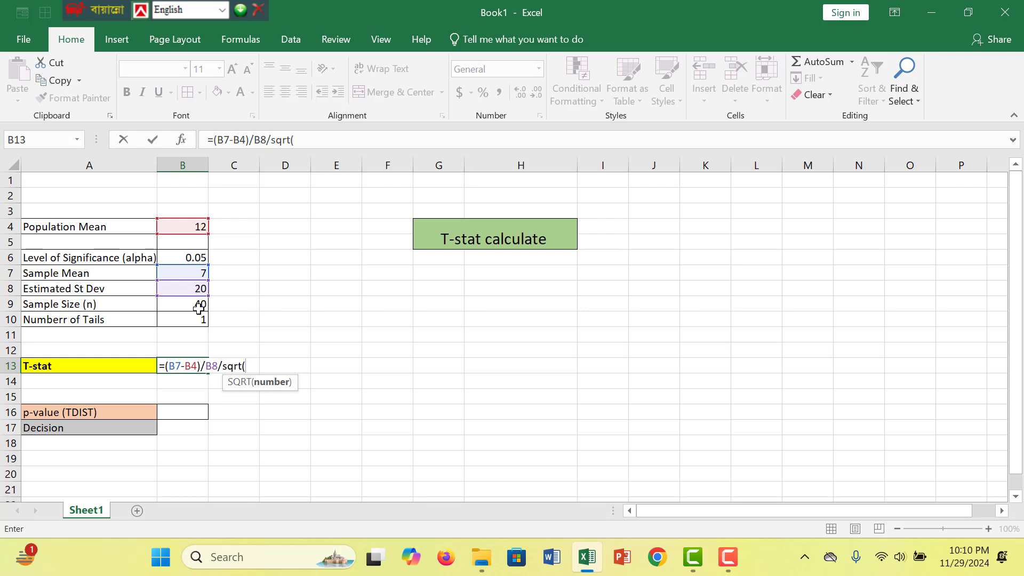
click(198, 302)
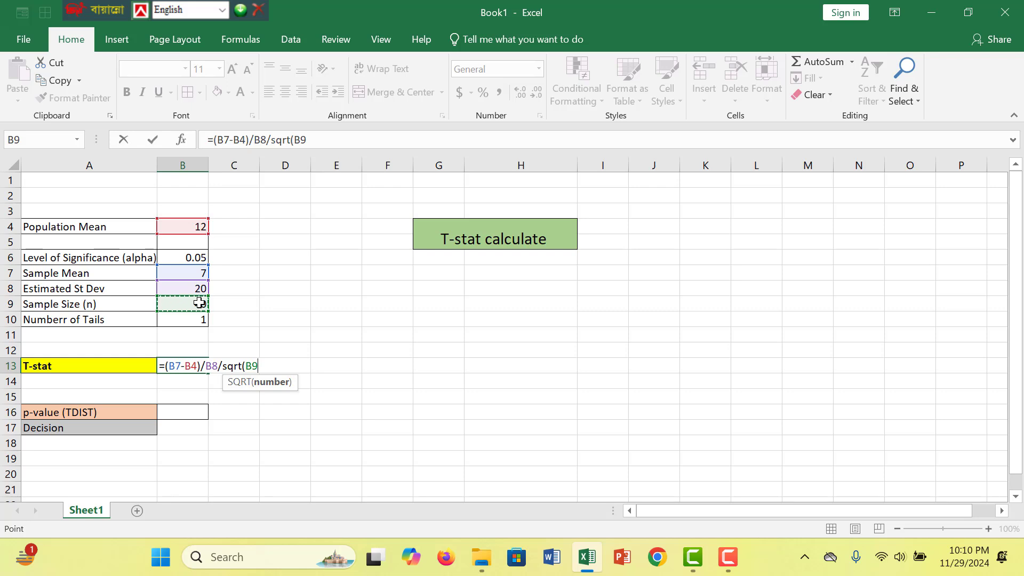
text())
key(Return)
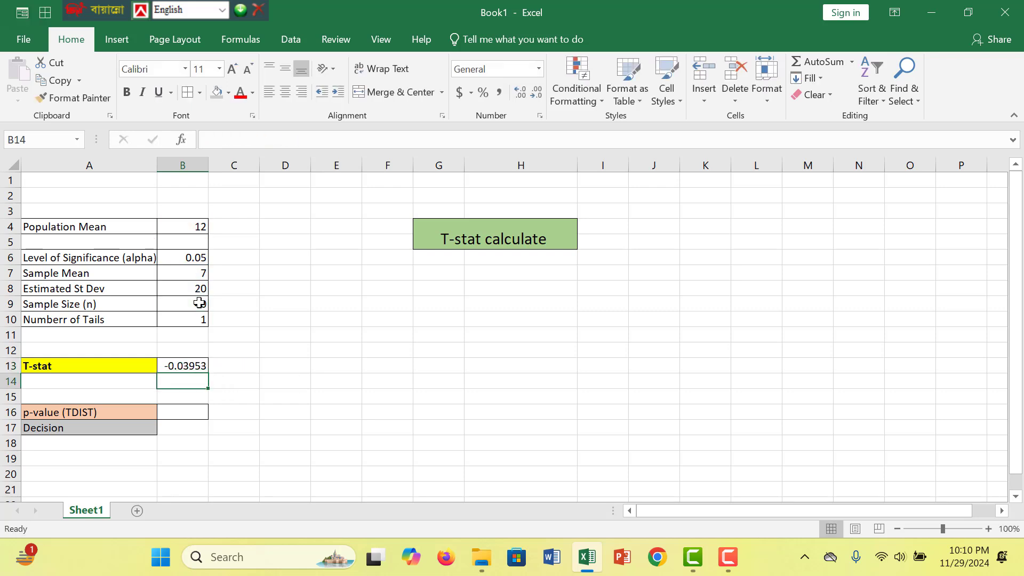
- Remove the SQRT function from the T-stat formula in B13, keeping (B9) as the last divisor
double_click(192, 365)
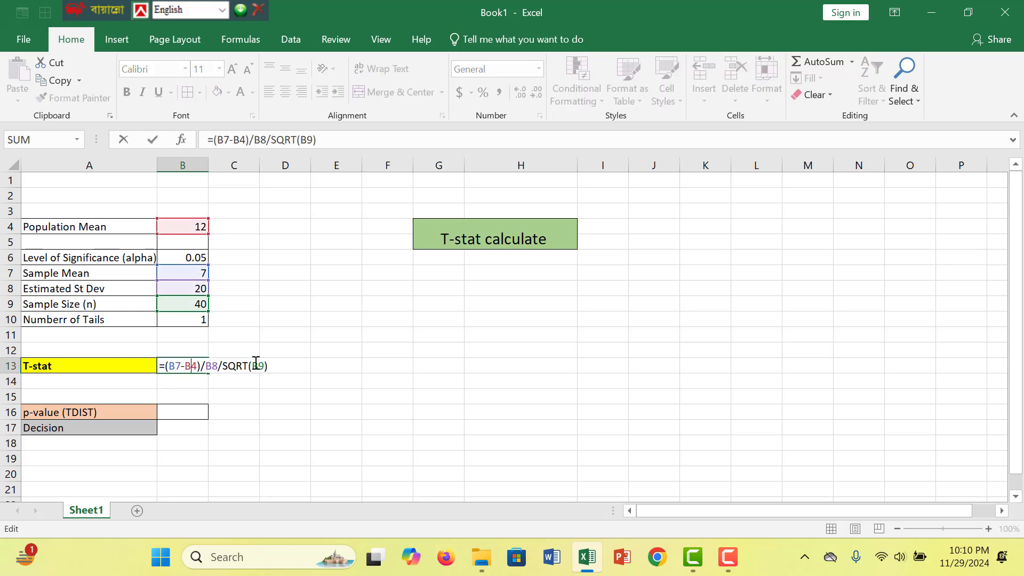
drag(247, 367, 220, 367)
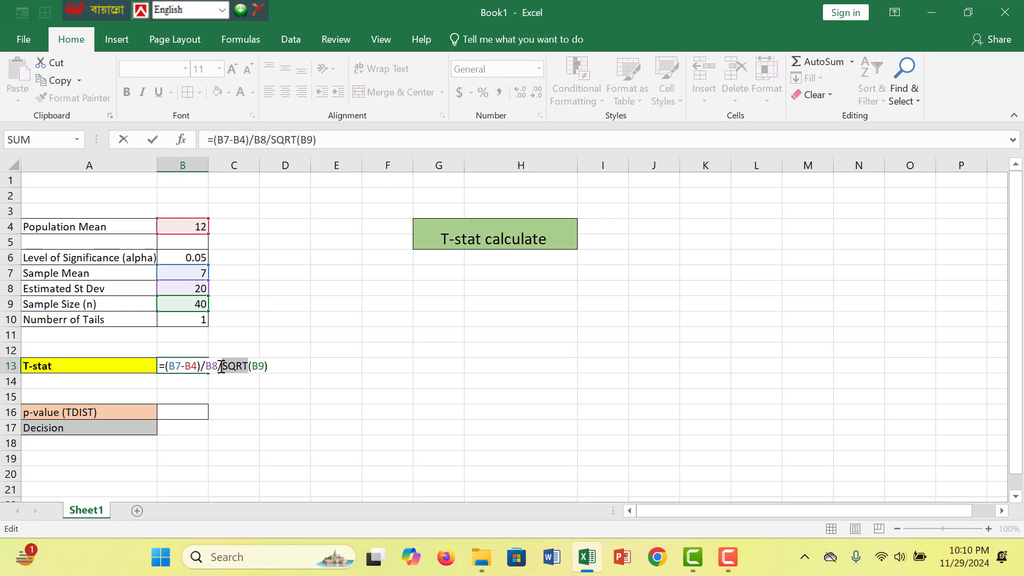
key(Delete)
key(Return)
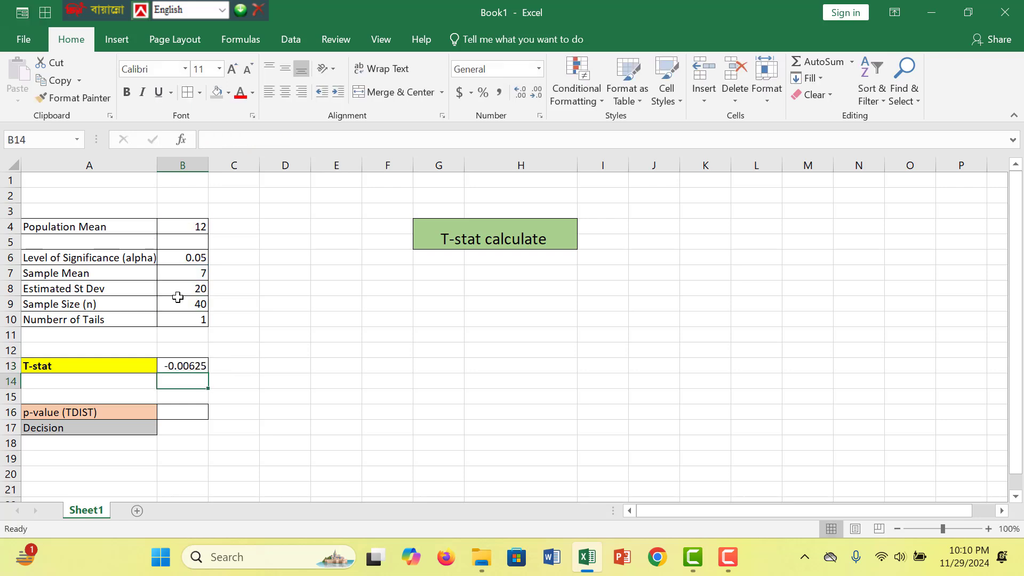
- Reinsert SQRT before (B9) in the T-stat formula in B13
double_click(194, 366)
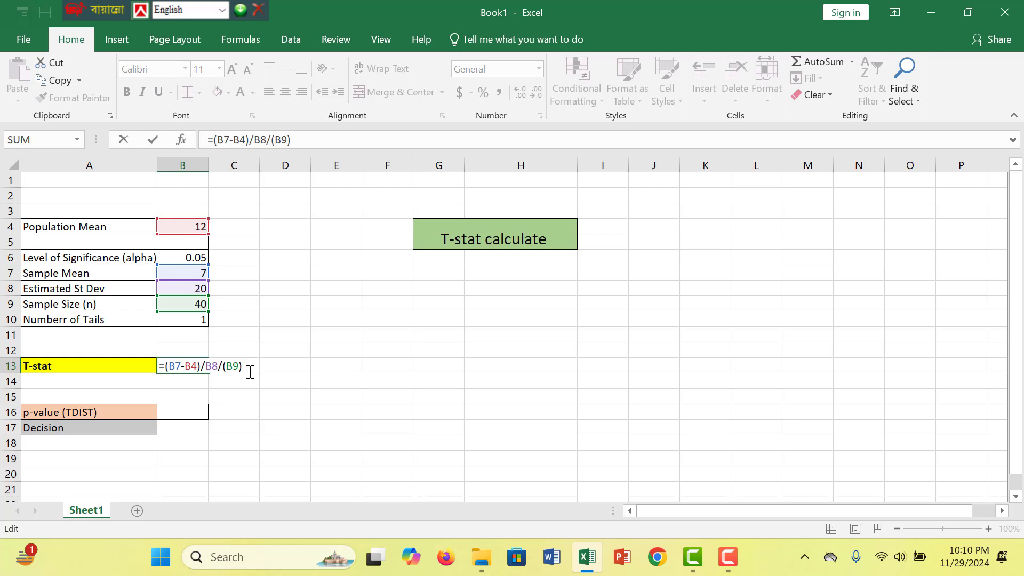
click(222, 368)
text(sq)
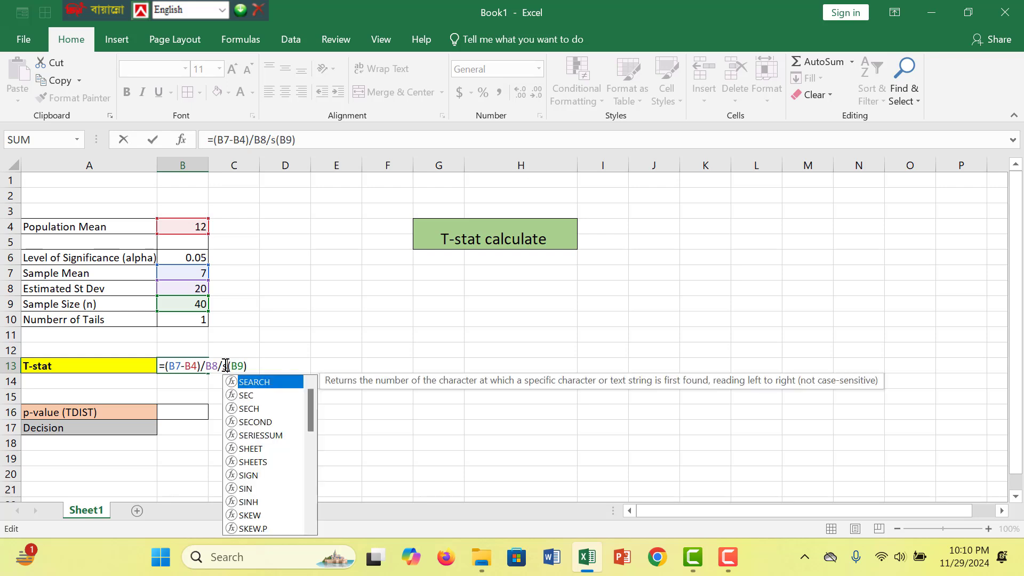
text(rt)
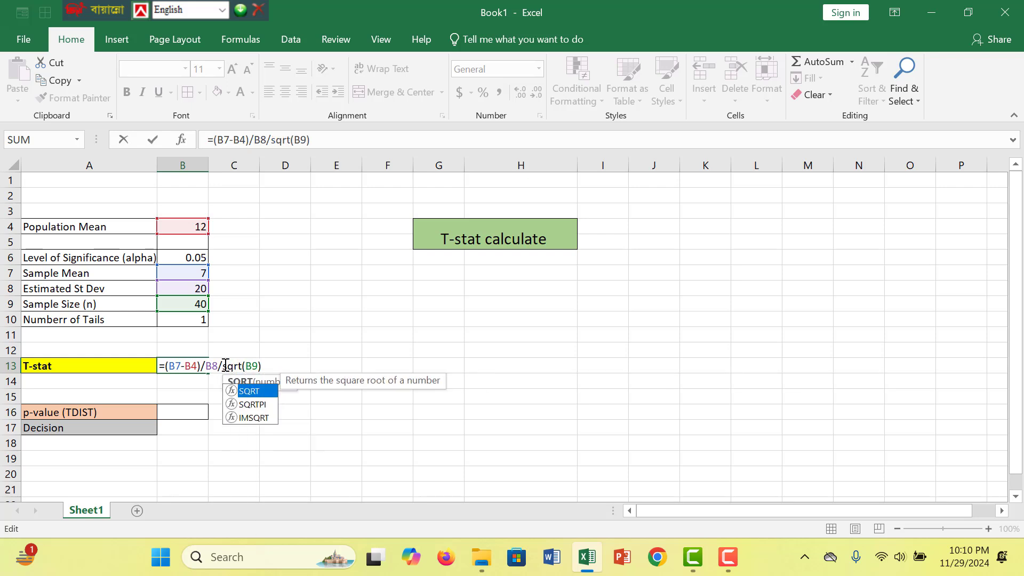
key(Return)
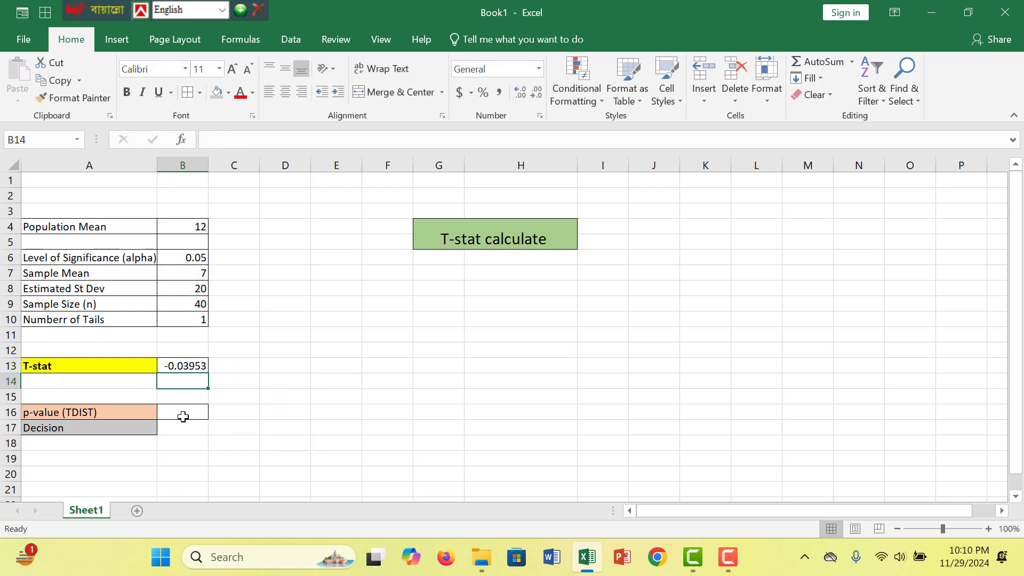
- Delete SQRT from the T-stat formula again, changing it to =(B7-B4)/B8/(B9)
click(191, 366)
double_click(227, 366)
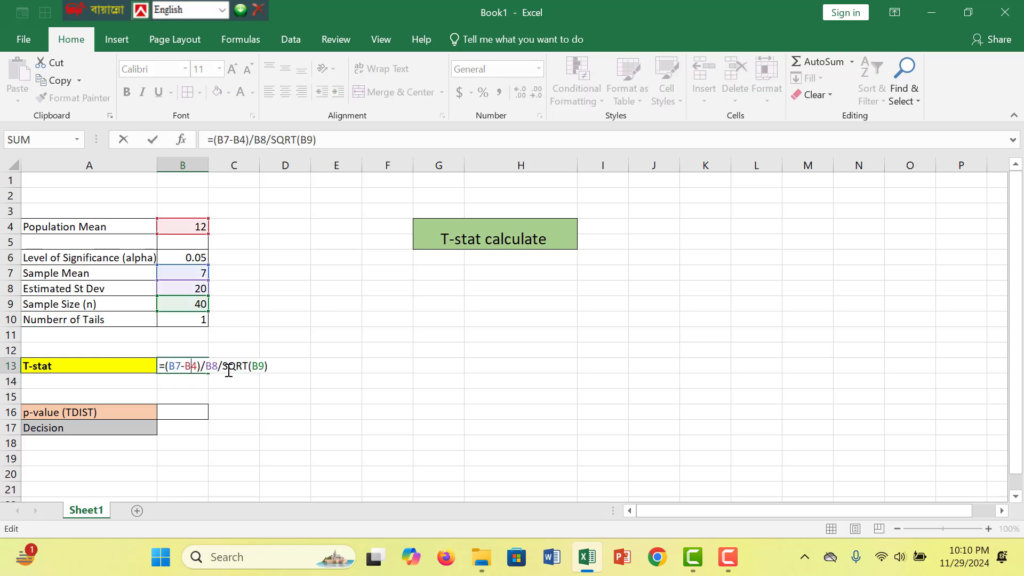
drag(241, 367, 230, 366)
key(BackSpace)
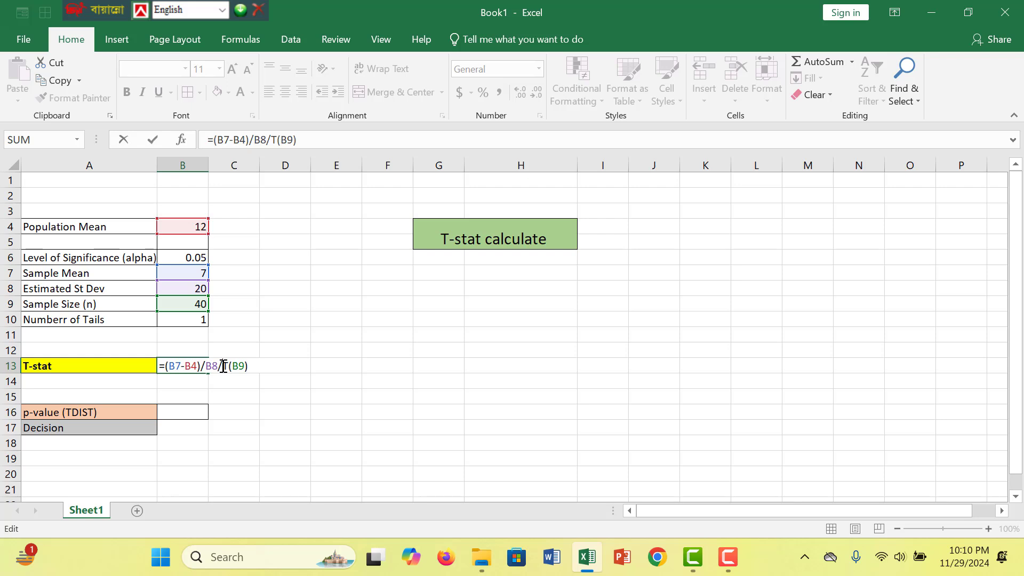
click(229, 367)
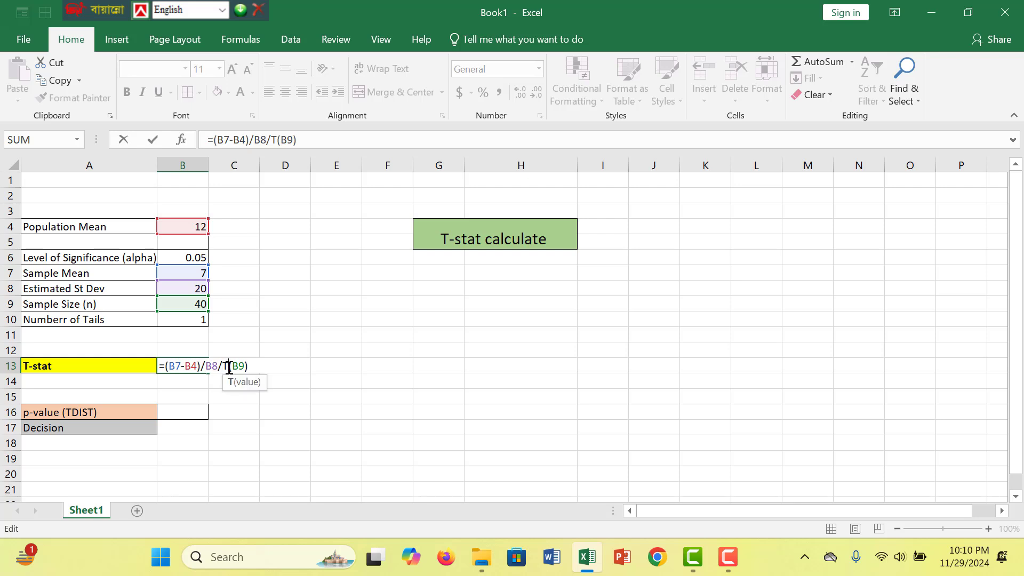
key(Return)
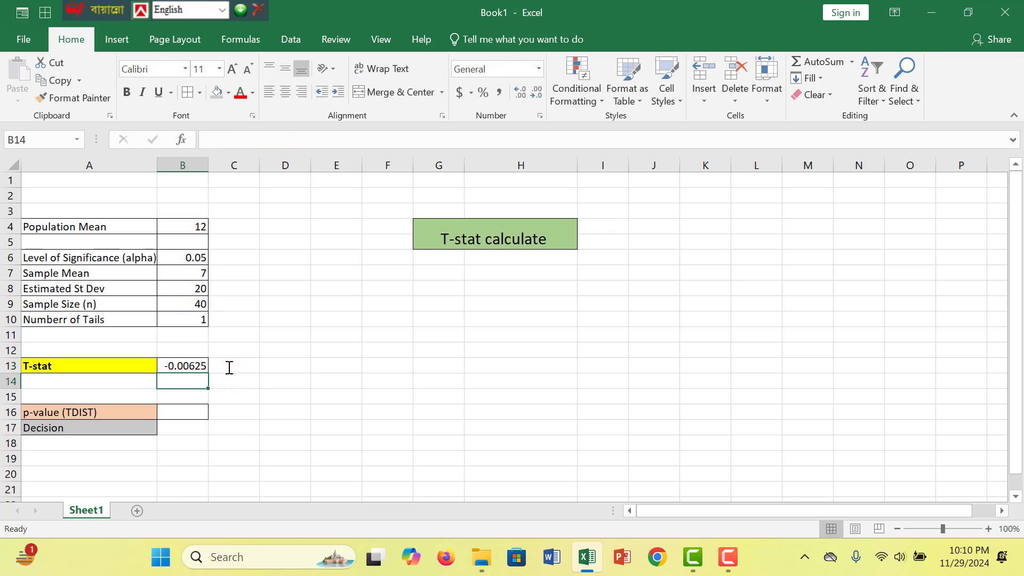
- Insert sqrt before (B9) in the T-stat formula in B13, making it =(B7-B4)/B8/sqrt(B9)
double_click(199, 367)
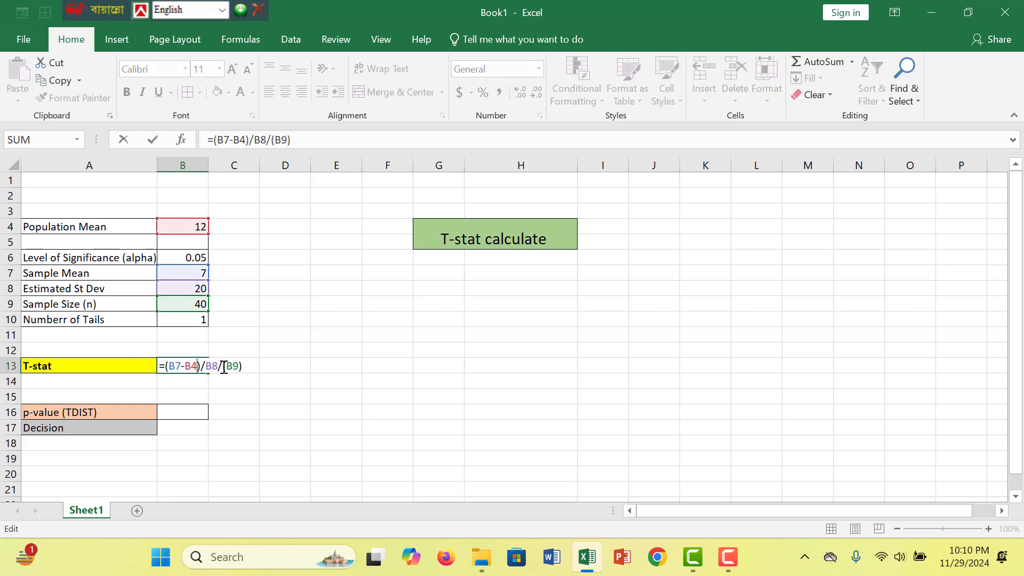
click(224, 367)
text(sqrt)
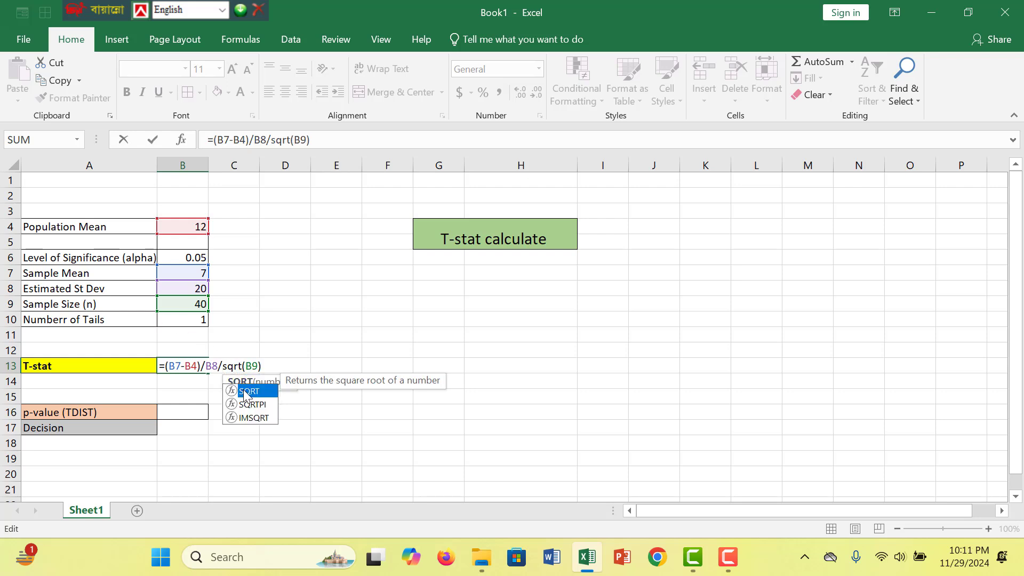
click(261, 367)
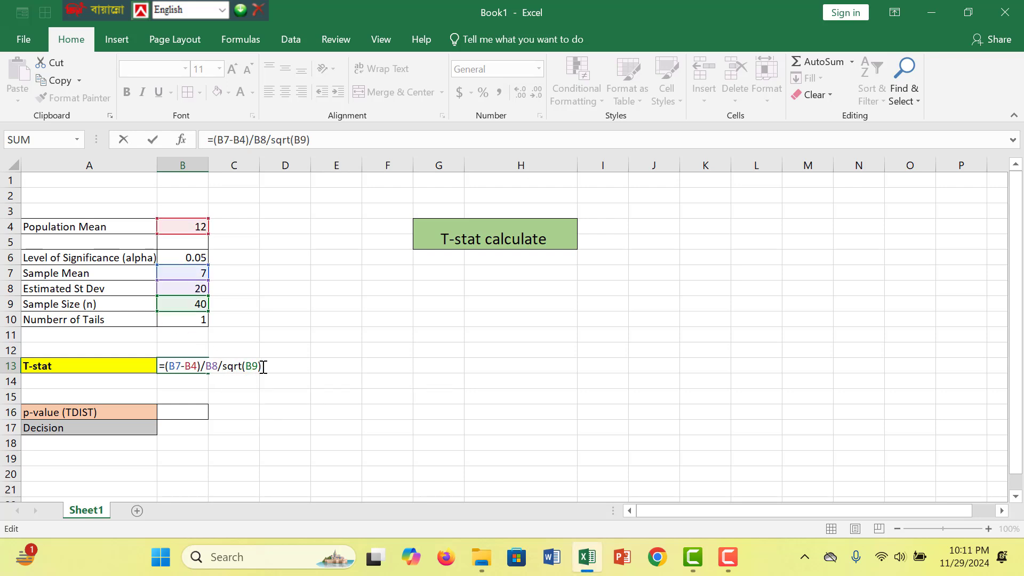
key(Return)
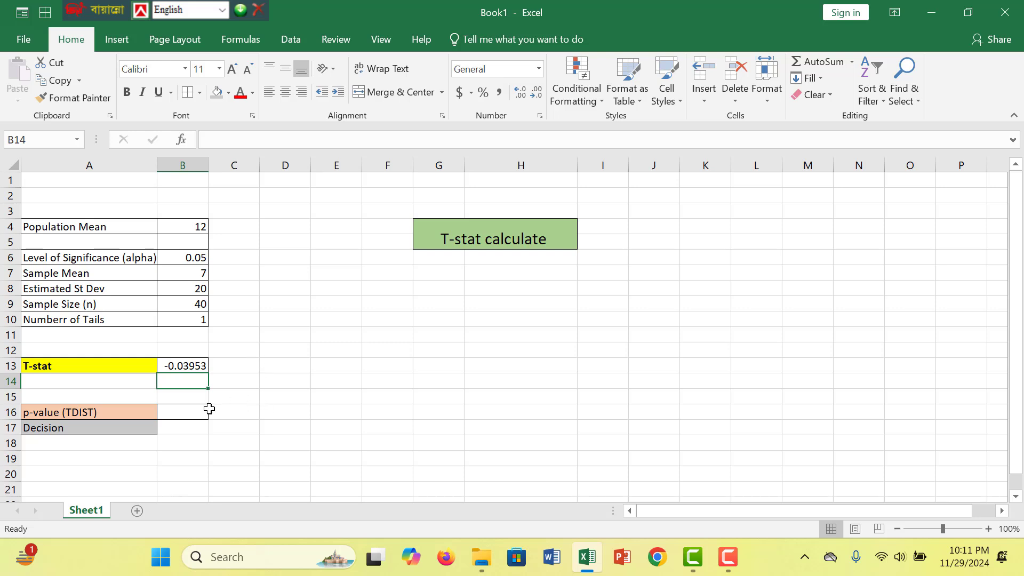
- Begin a T.DIST formula in the p-value cell B16, with the T-stat in B13 as the x argument
click(172, 431)
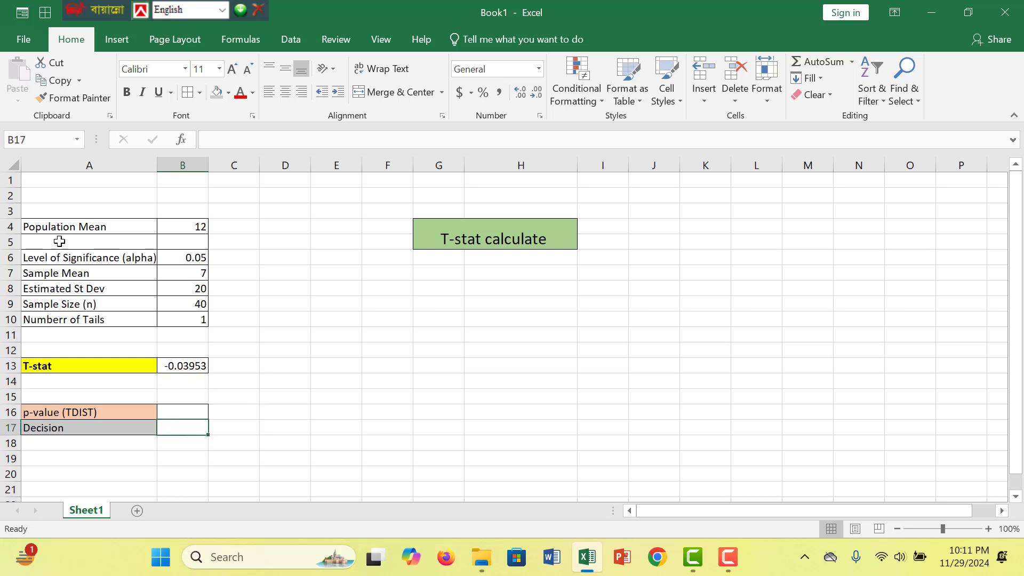
click(216, 423)
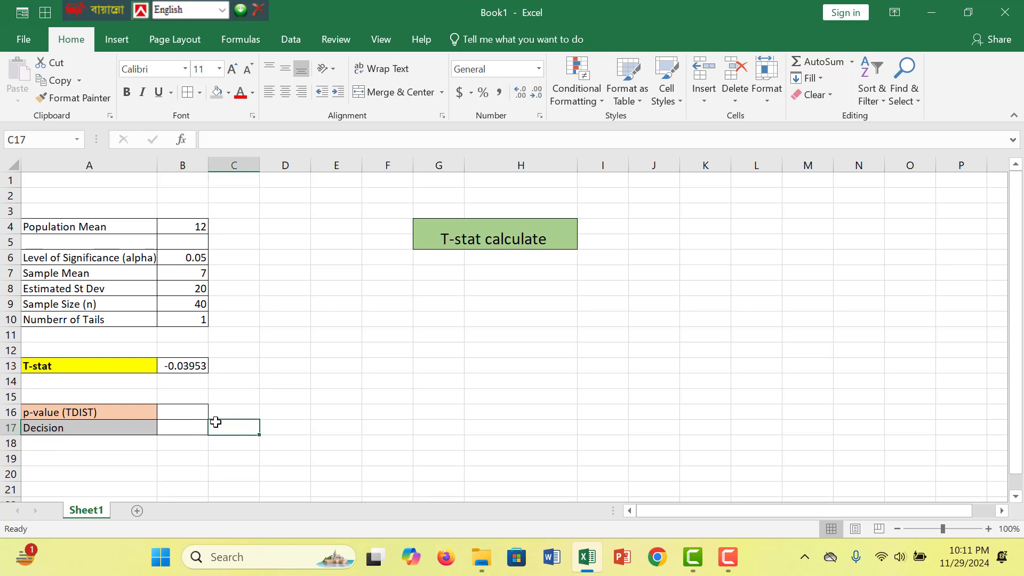
click(174, 411)
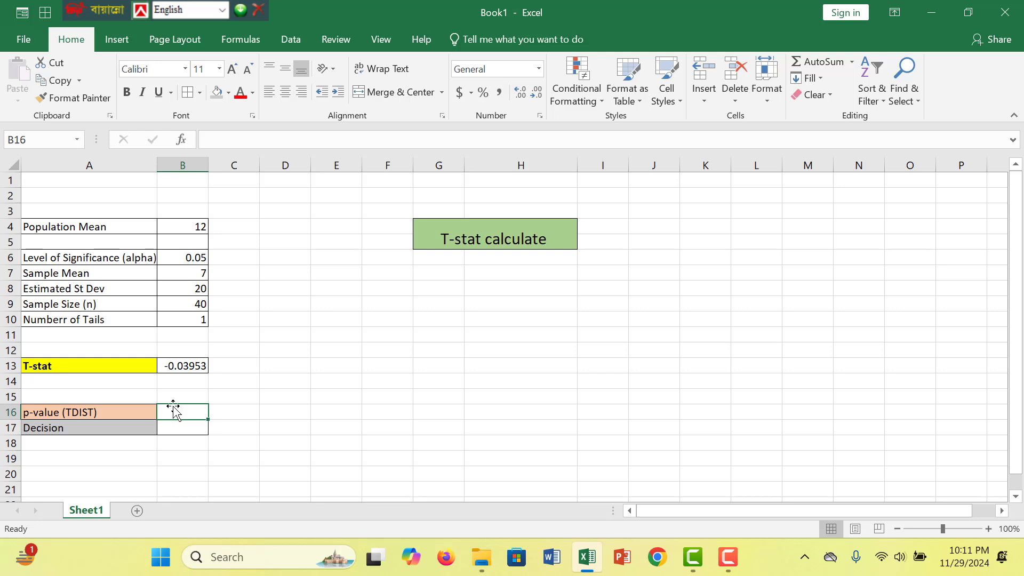
text(=)
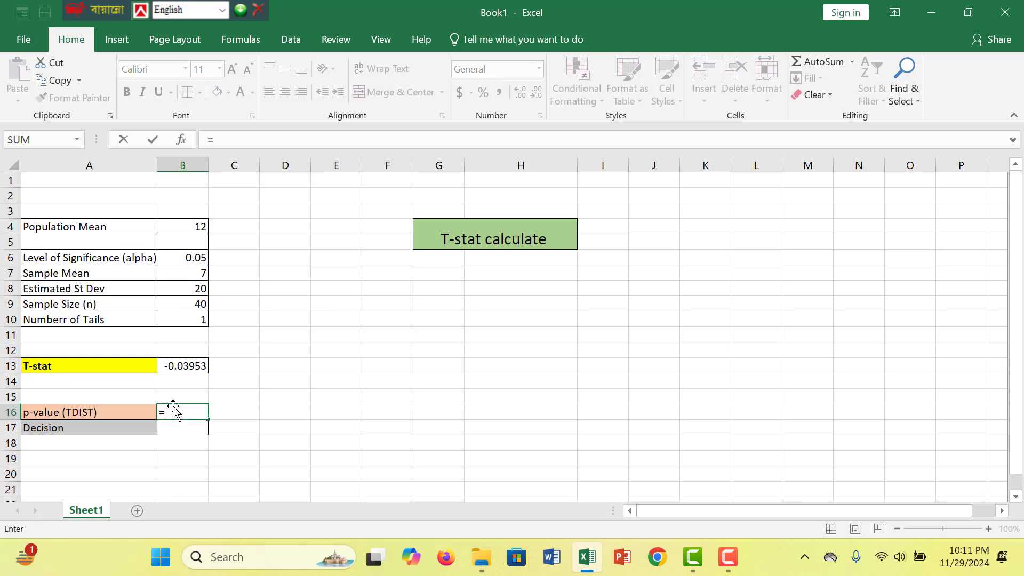
text(T)
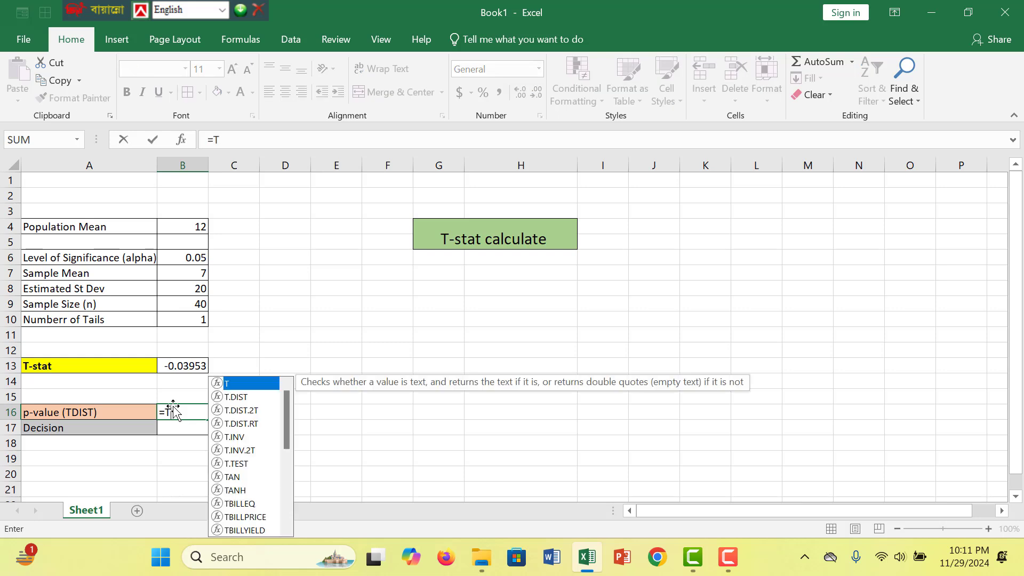
text(.)
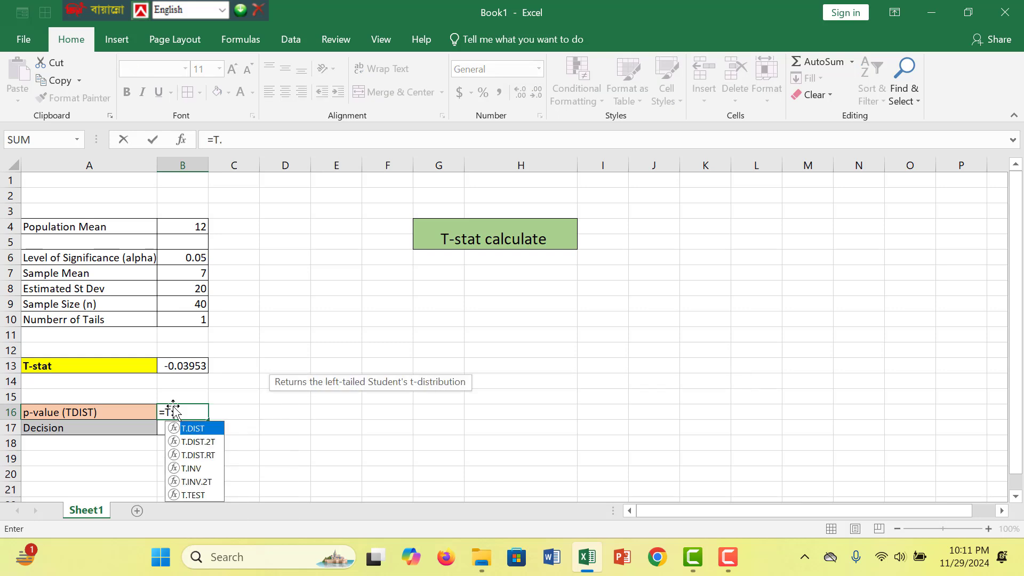
text(DI)
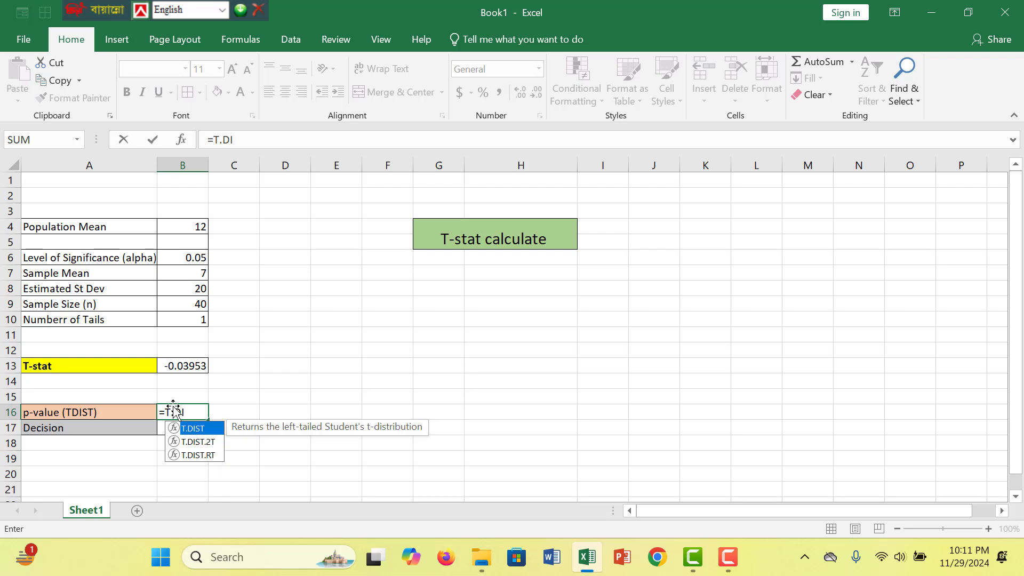
text(ST()
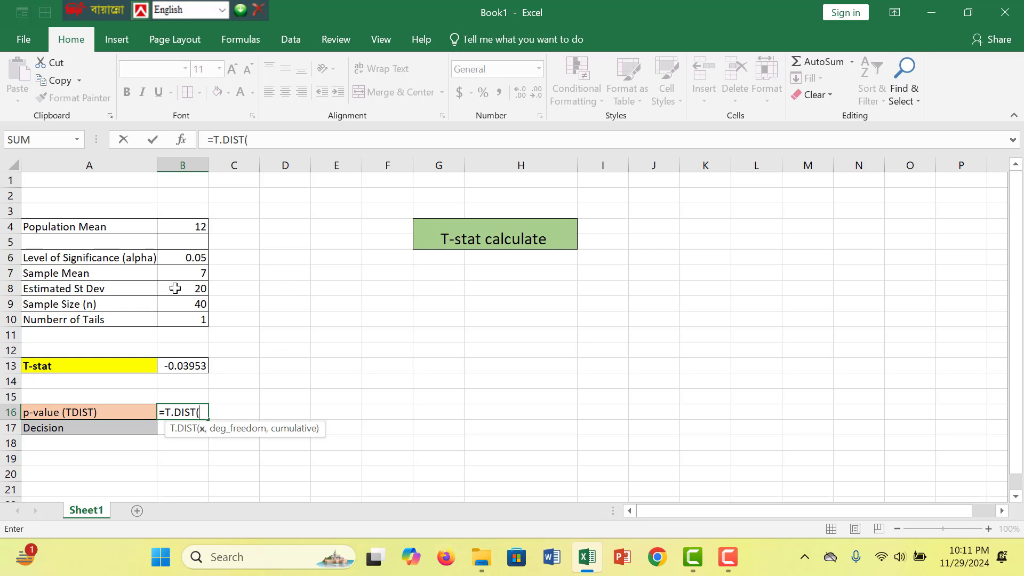
click(194, 362)
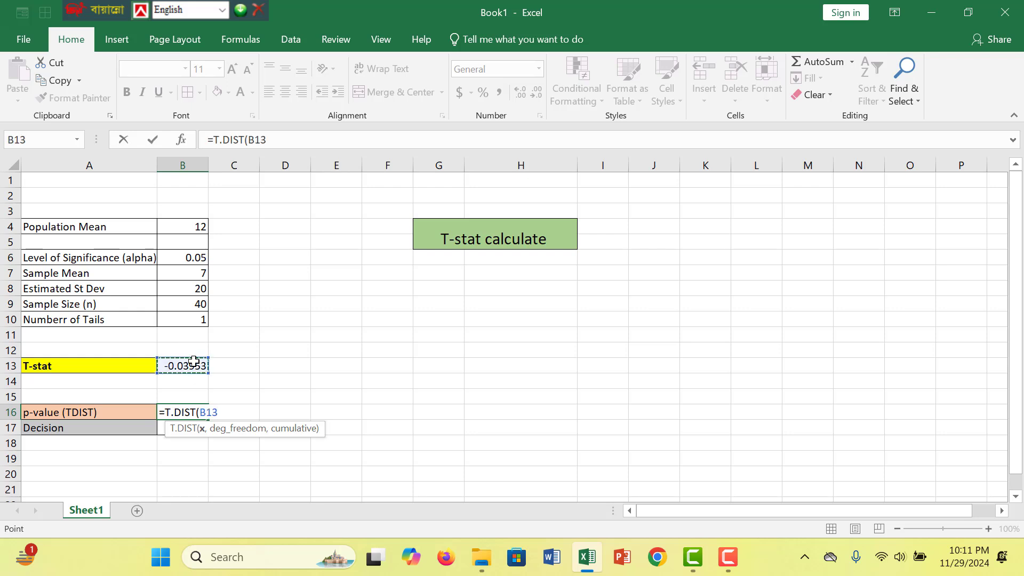
text(,)
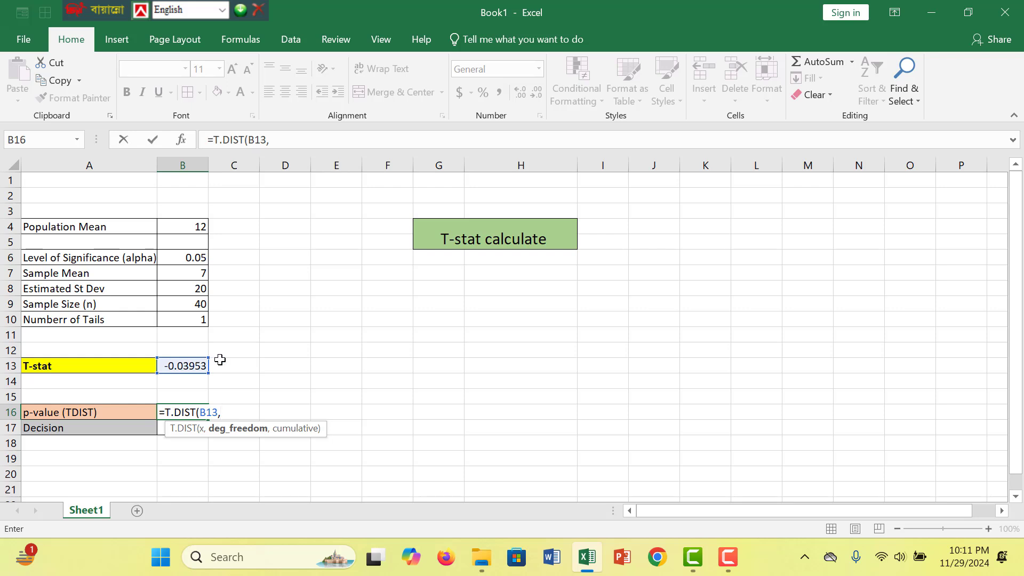
- Complete the p-value formula with B9-1 as degrees of freedom and B10 as the last argument, giving =T.DIST(B13,B9-1,B10)
click(175, 304)
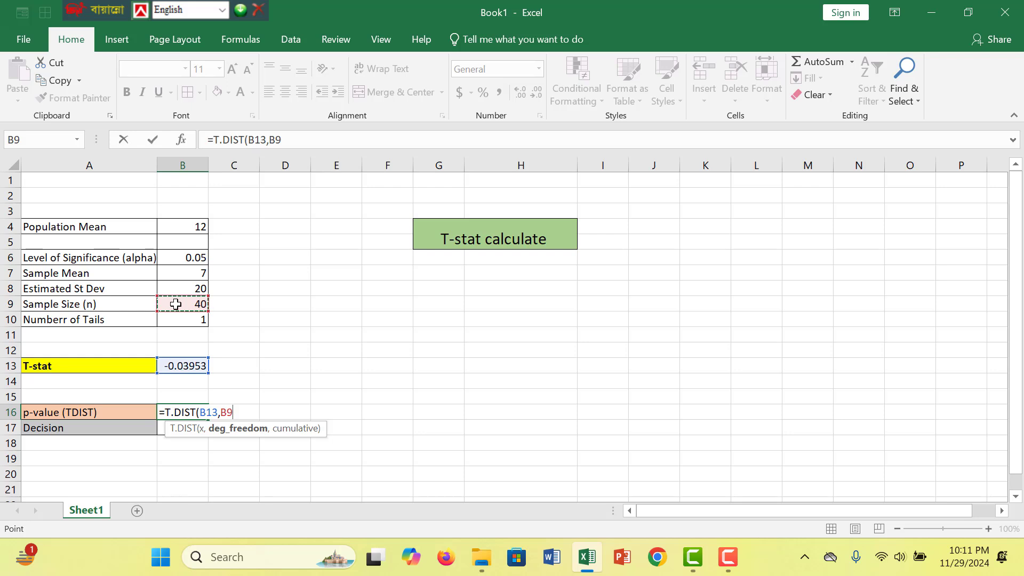
text(-1)
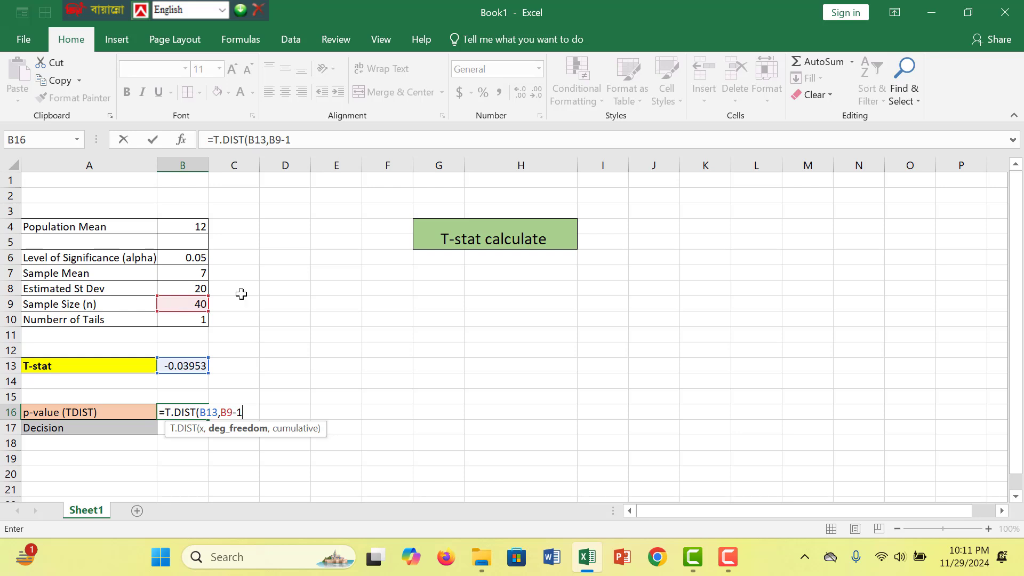
text(,)
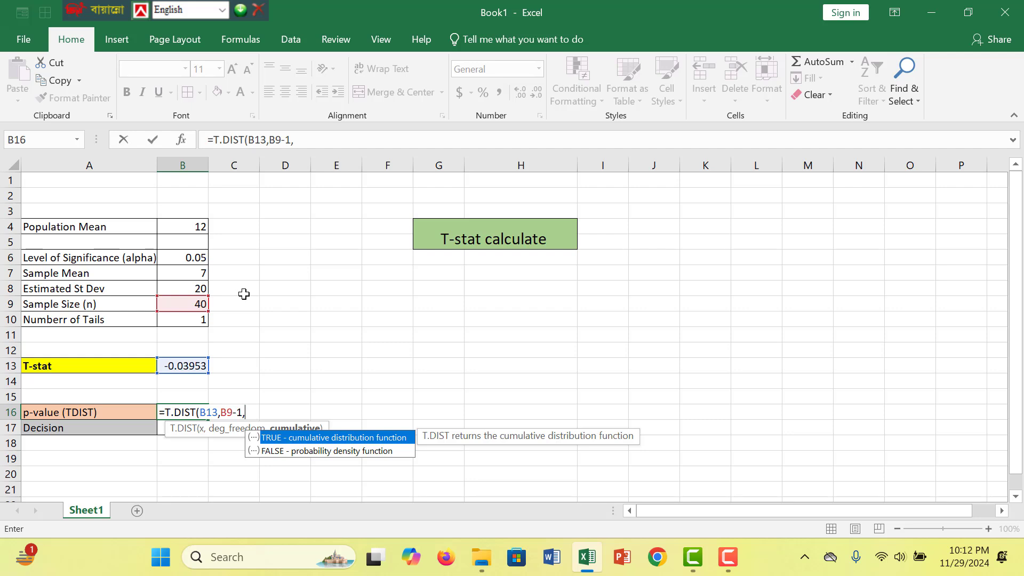
click(191, 323)
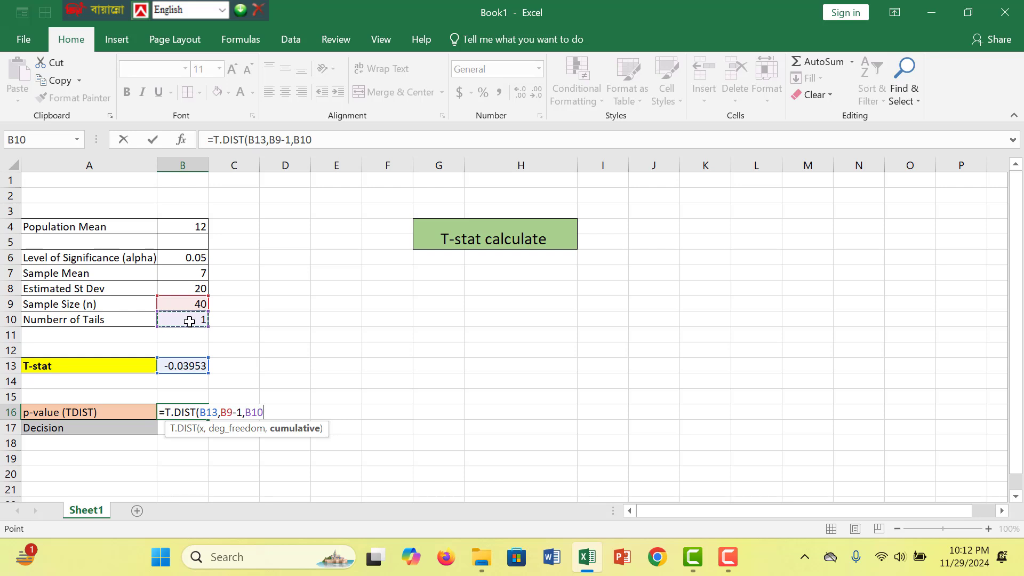
text())
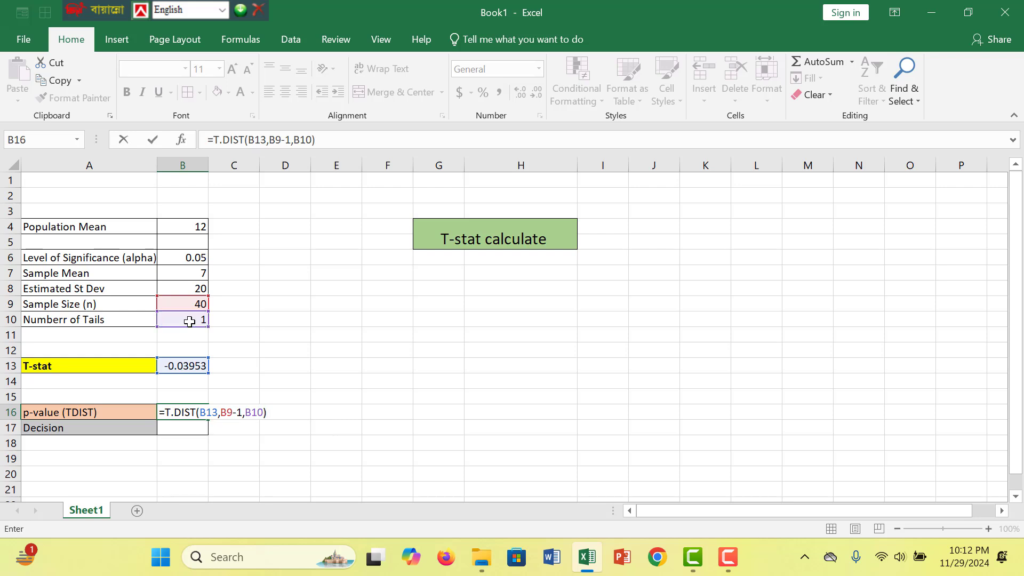
key(Return)
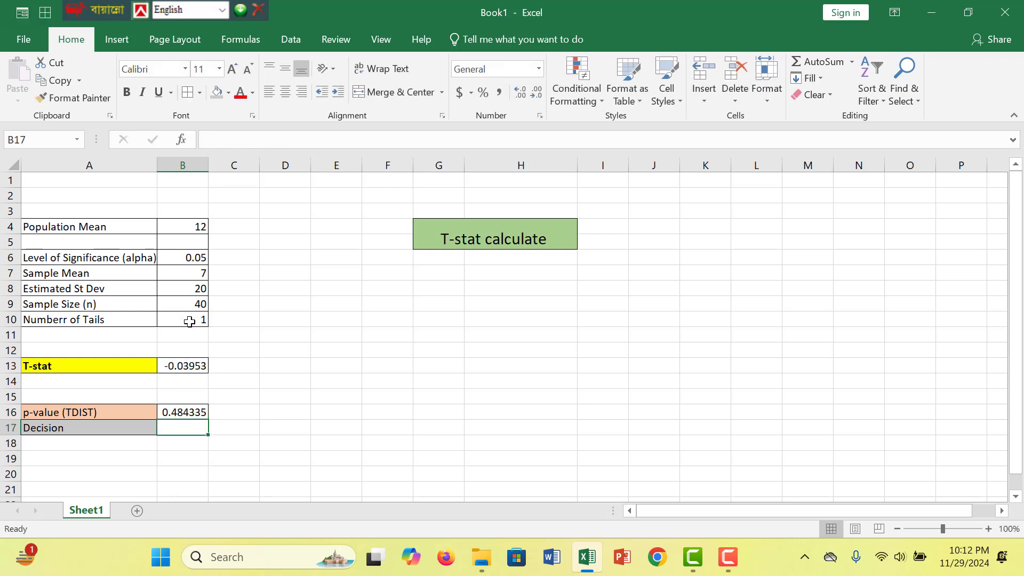
- Enter "do not Reject null" as the test decision in B17
click(179, 416)
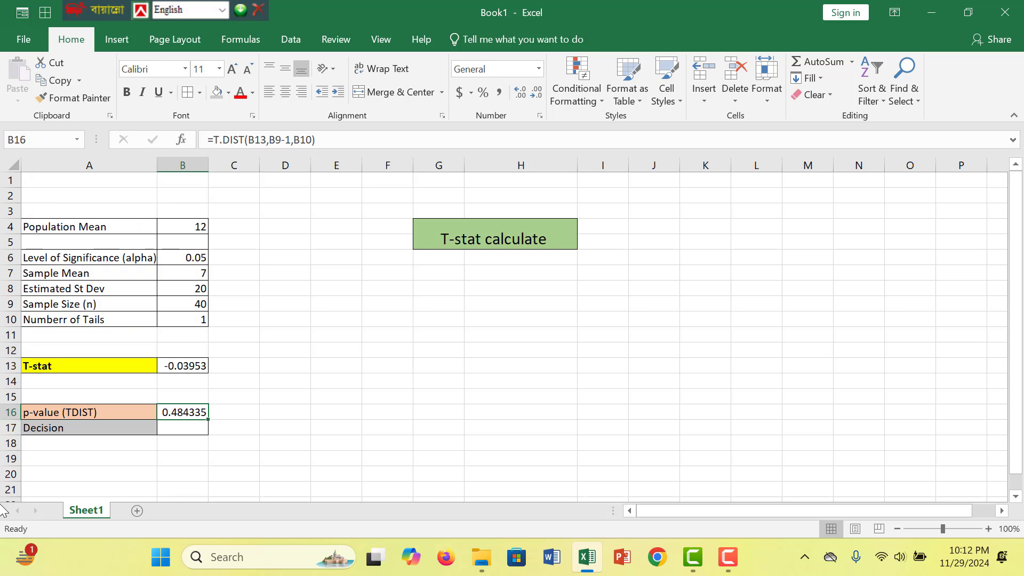
click(122, 432)
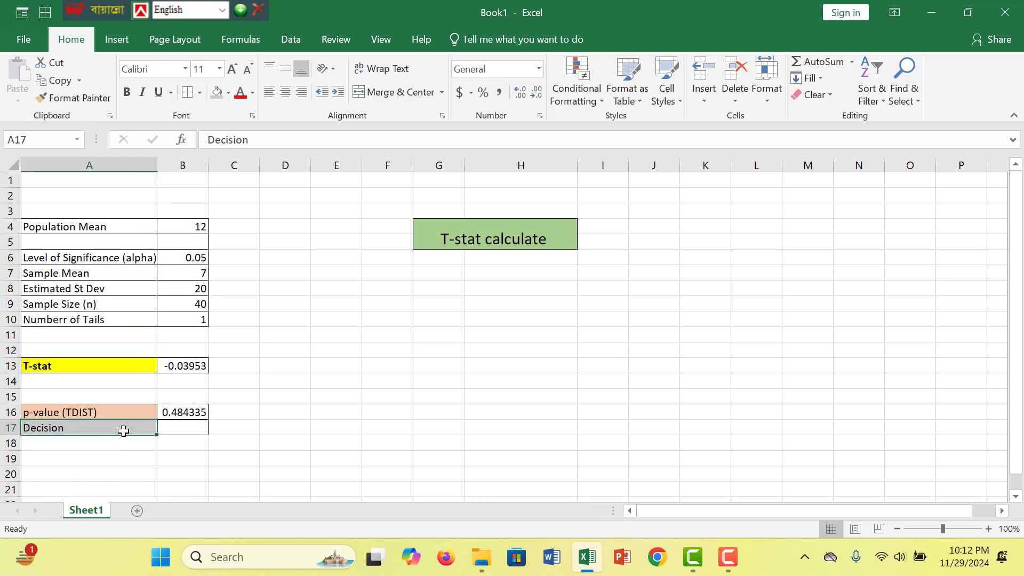
click(199, 430)
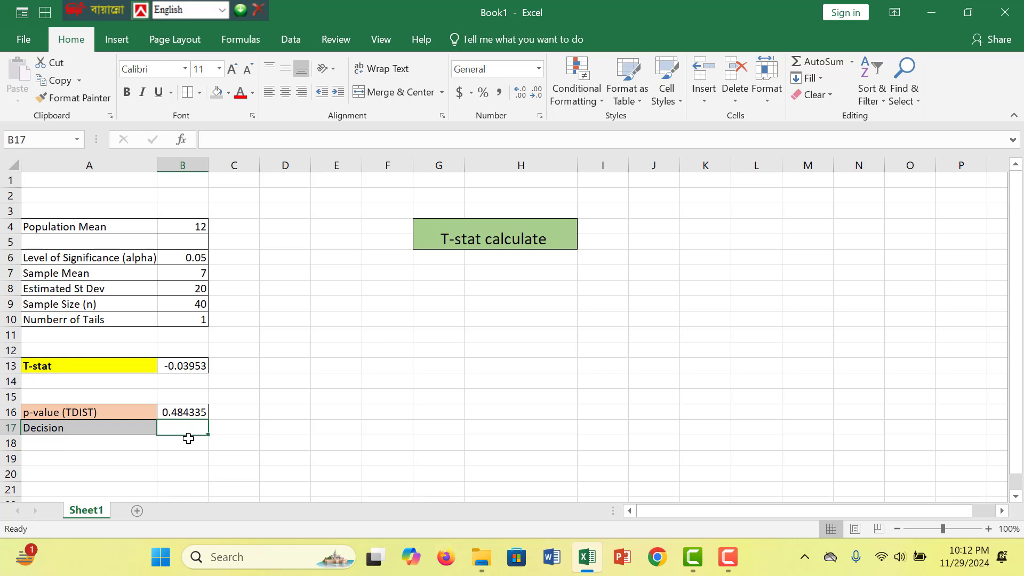
text(do n)
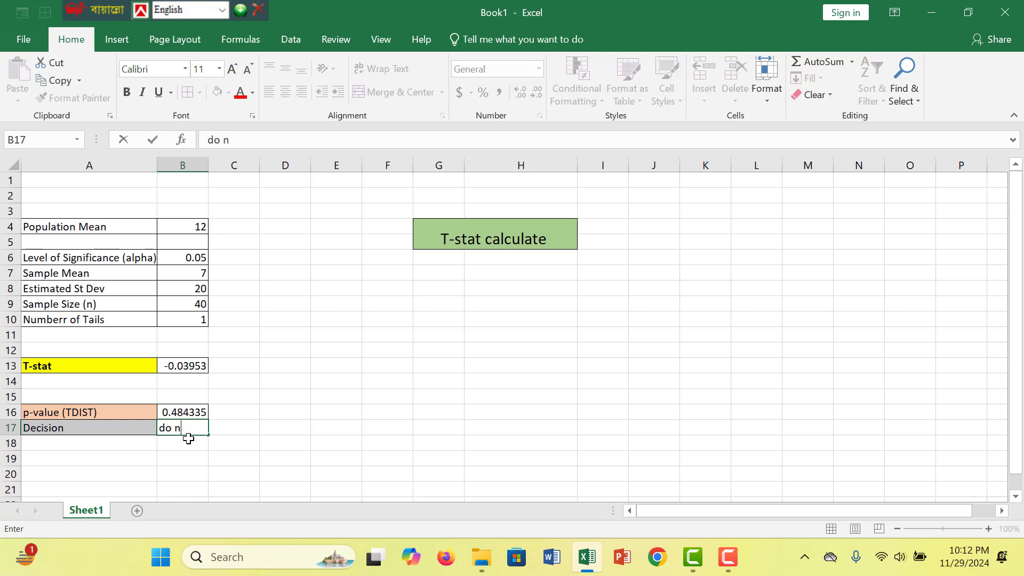
text(ot Reject null)
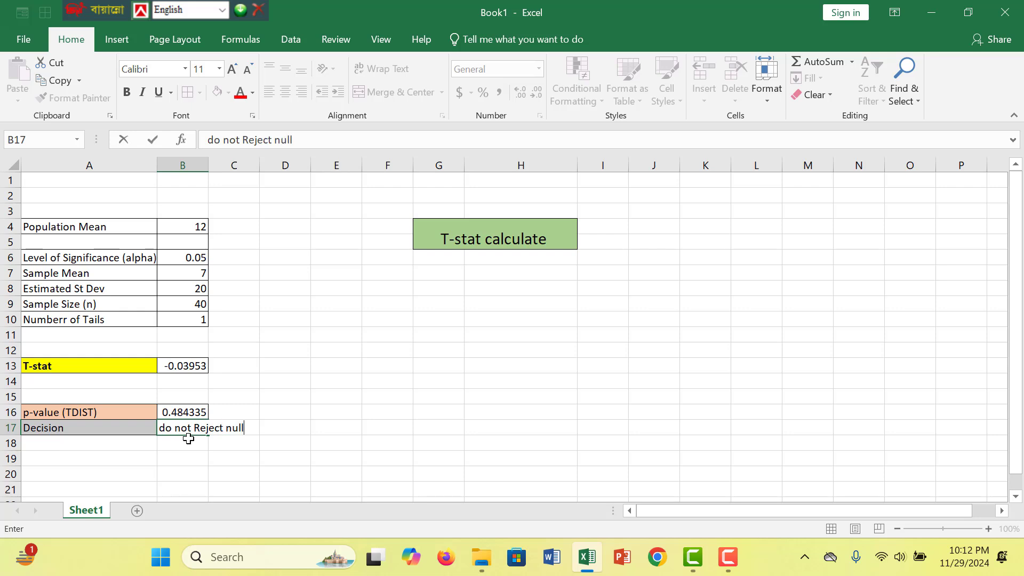
click(206, 458)
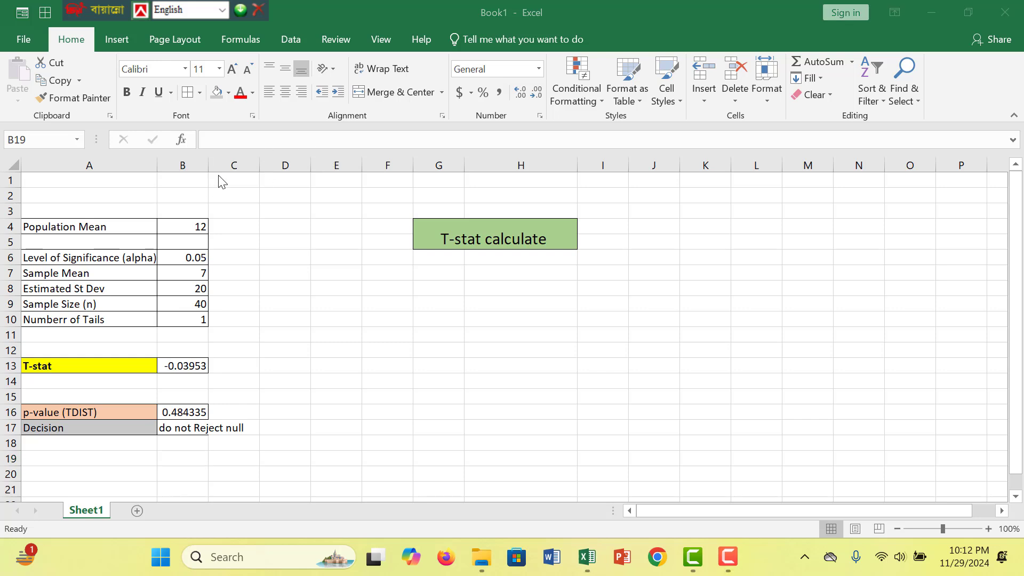
- Widen column B so the decision text fits inside its cell
drag(208, 160, 249, 160)
click(258, 273)
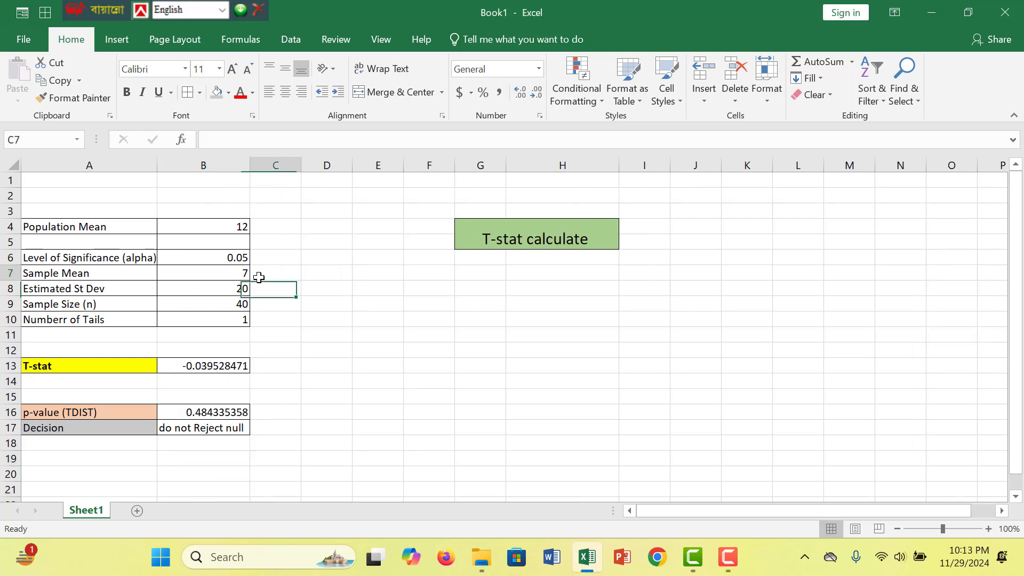
click(341, 414)
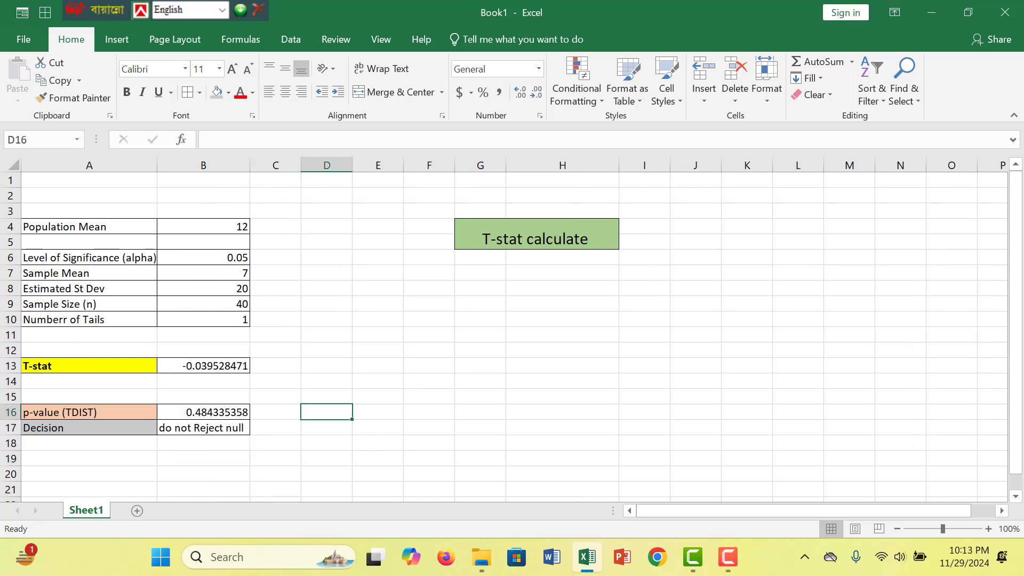
click(308, 345)
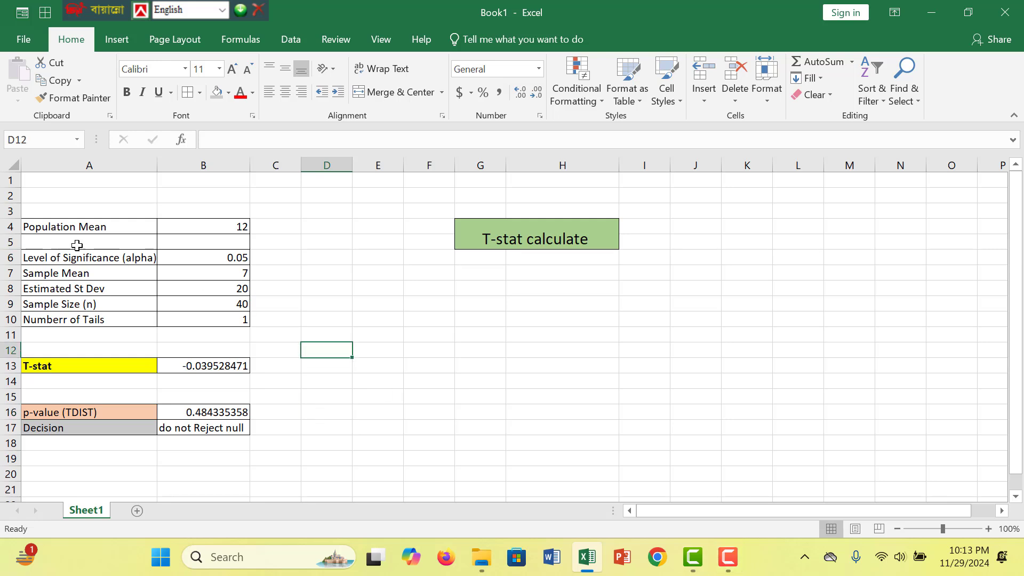
click(728, 557)
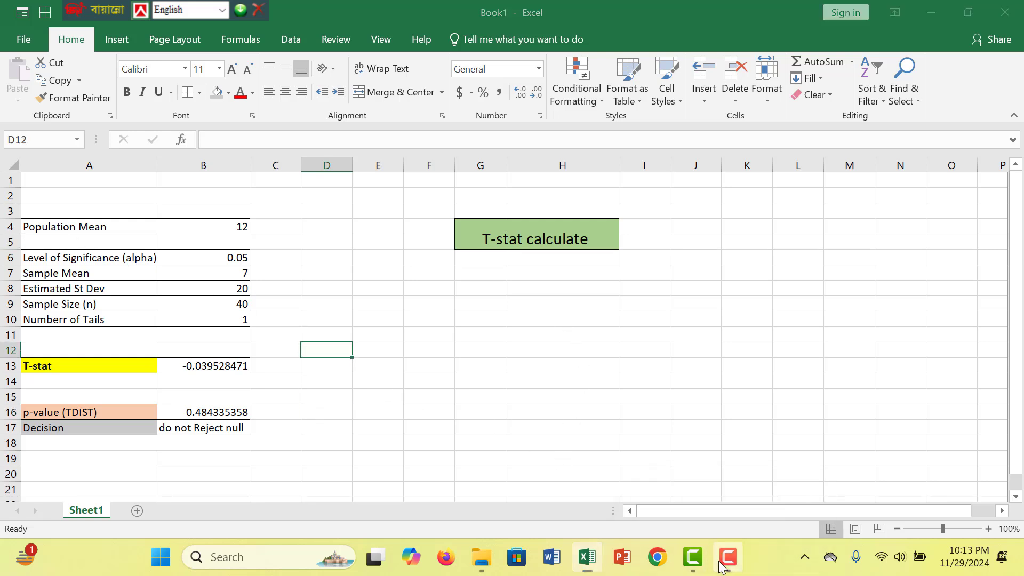